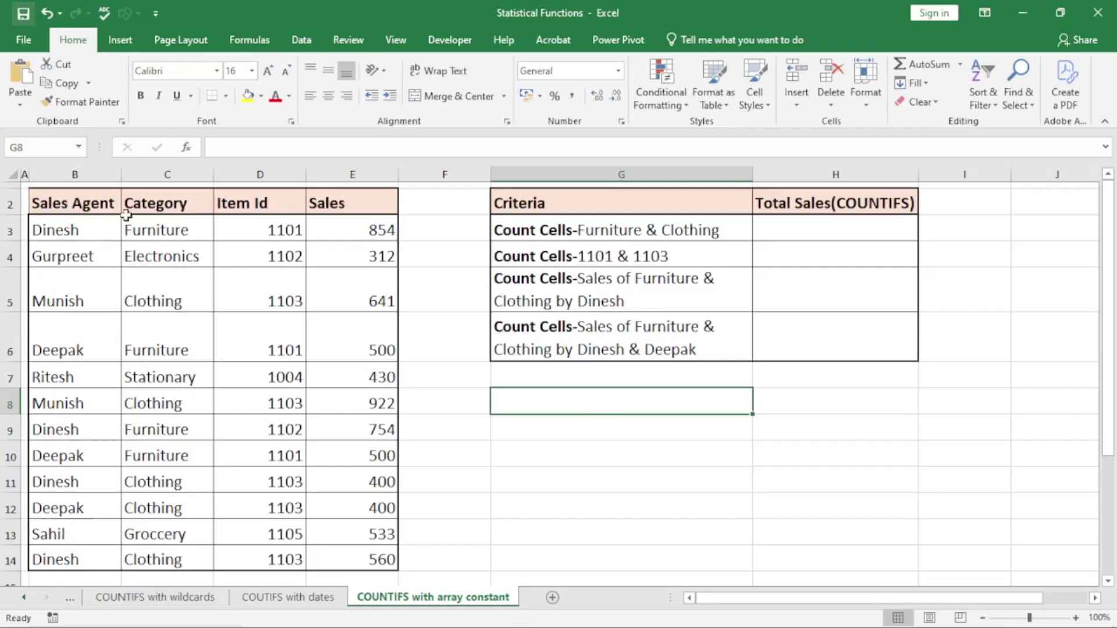
Look over the Sales Agent, Category, Item Id and Sales columns of the data table
{"action": "left_click_drag", "start_coordinate": [71, 202], "coordinate": [58, 352]}
{"action": "left_click_drag", "start_coordinate": [156, 203], "coordinate": [160, 301]}
{"action": "left_click_drag", "start_coordinate": [274, 200], "coordinate": [280, 302]}
{"action": "left_click_drag", "start_coordinate": [339, 202], "coordinate": [354, 326]}
{"action": "left_click", "coordinate": [351, 404]}
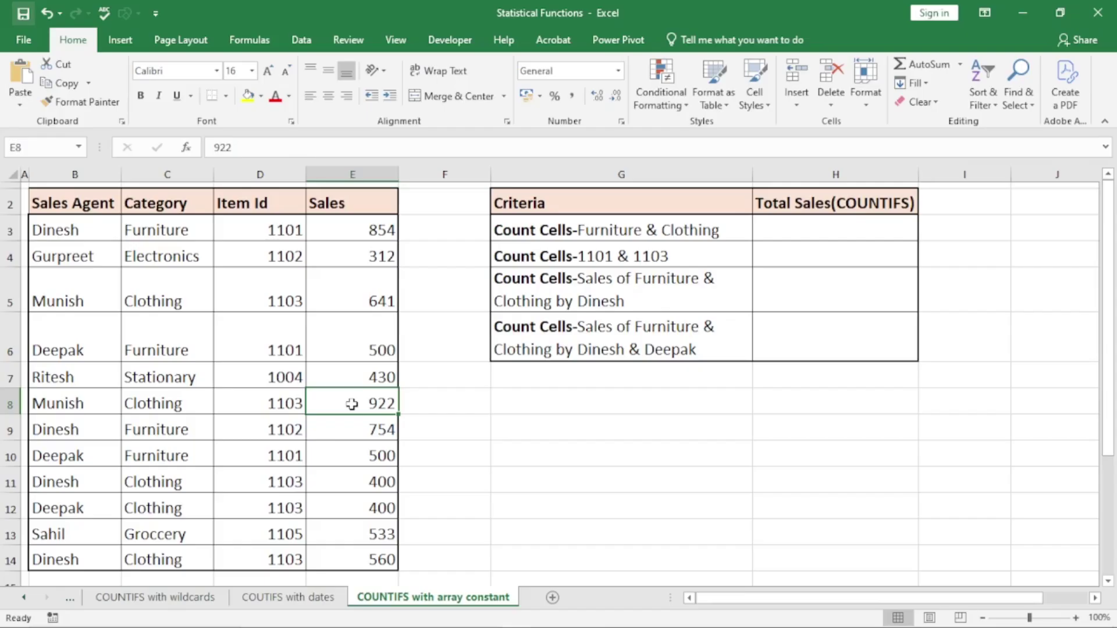
{"action": "left_click_drag", "start_coordinate": [163, 233], "coordinate": [174, 558]}
{"action": "left_click", "coordinate": [158, 379]}
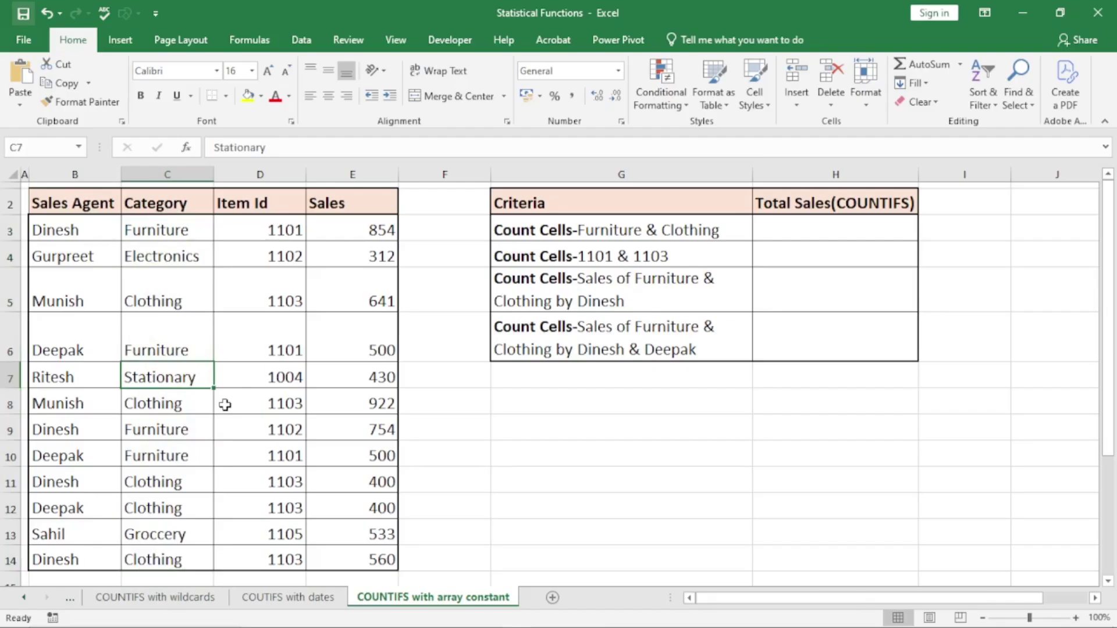
In H3, enter =COUNTIFS(C3:C14,{"Furniture","Clothing"}) to count the Furniture and Clothing cells
{"action": "left_click", "coordinate": [815, 232]}
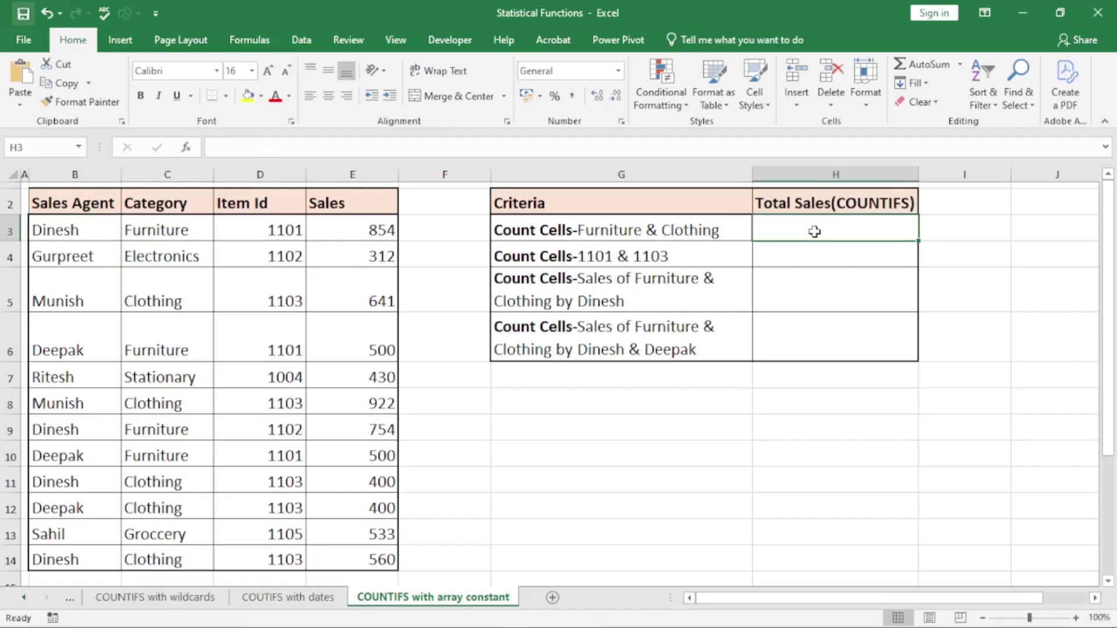
{"action": "type", "text": "=c"}
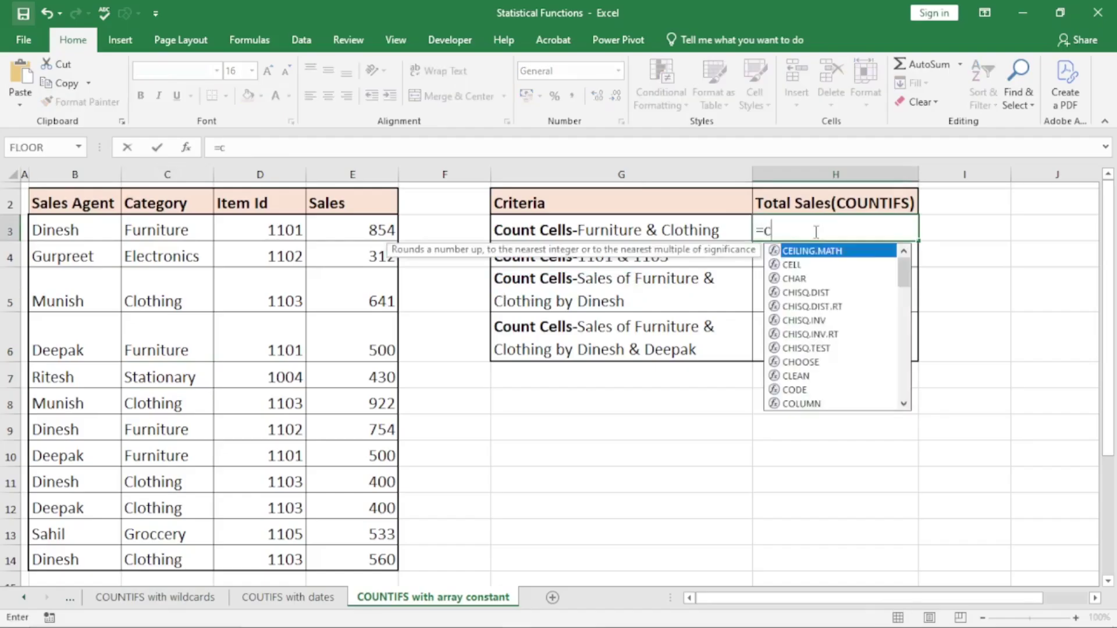
{"action": "type", "text": "ountifs"}
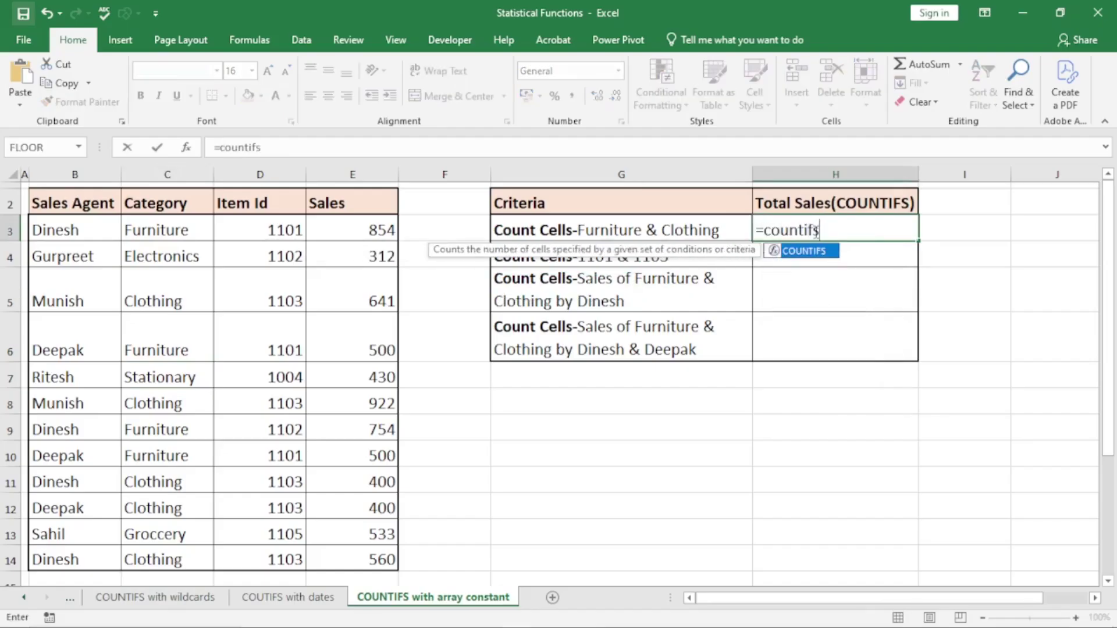
{"action": "key", "text": "Tab"}
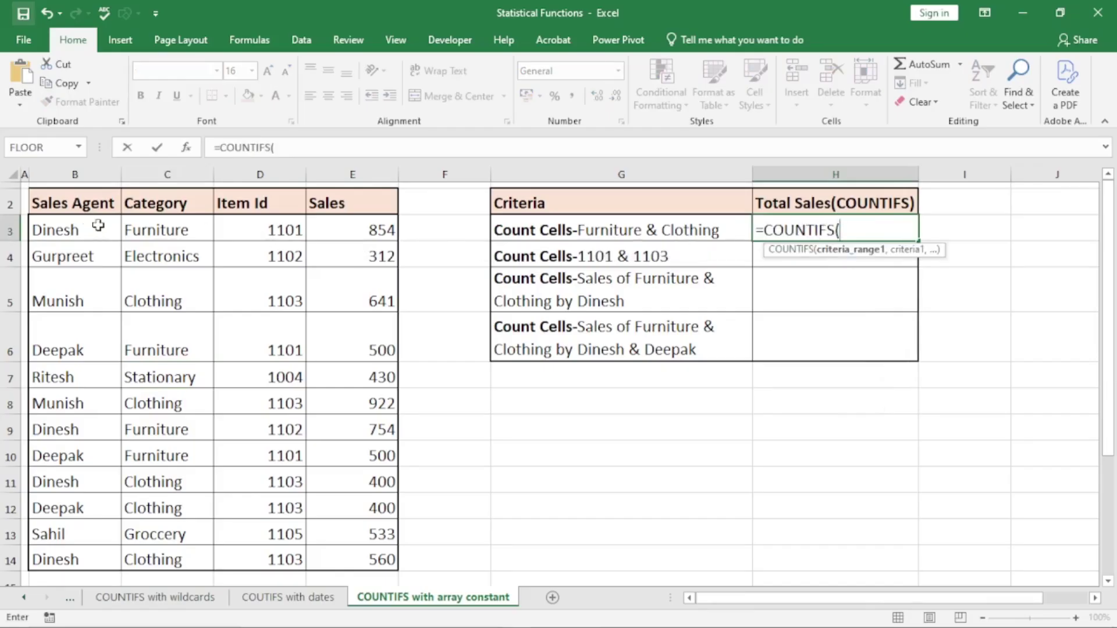
{"action": "left_click_drag", "start_coordinate": [139, 229], "coordinate": [181, 559]}
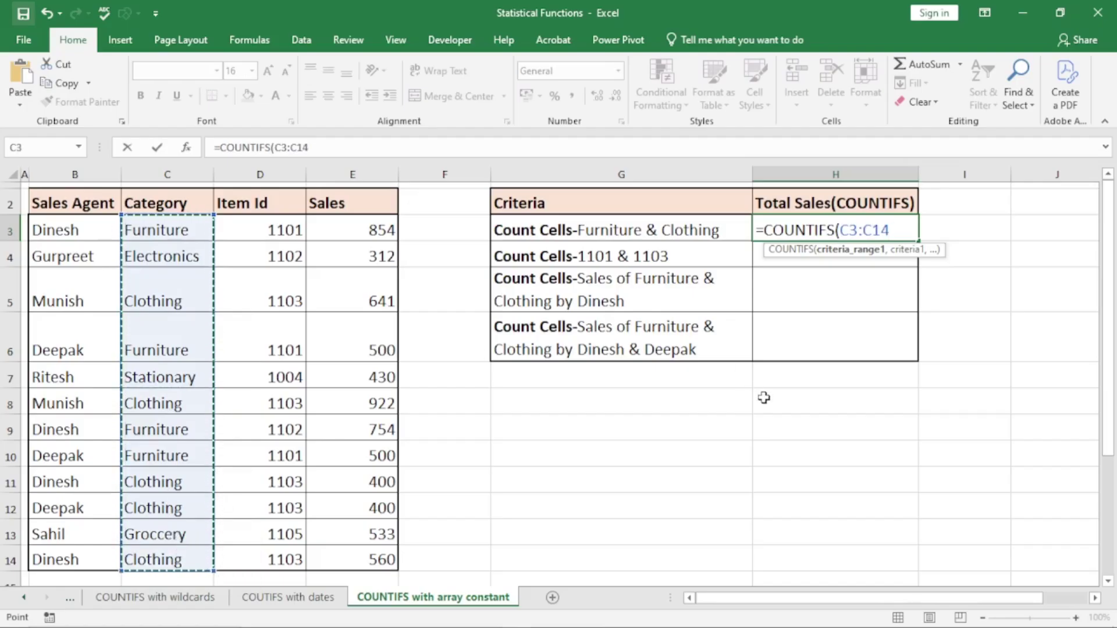
{"action": "type", "text": ",{"}
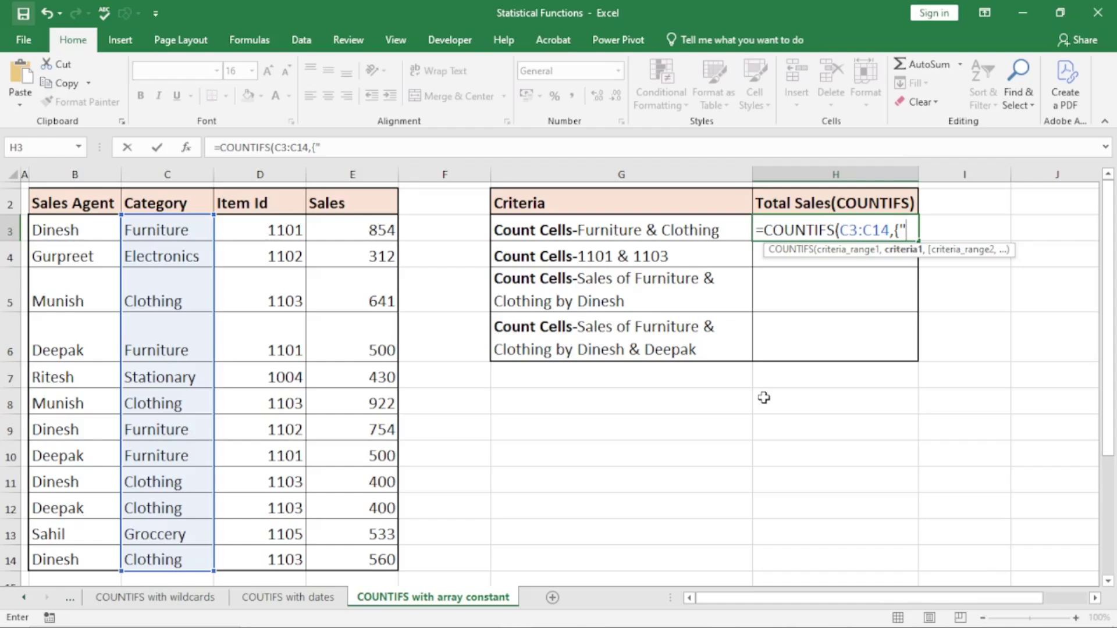
{"action": "type", "text": "Furnitur"}
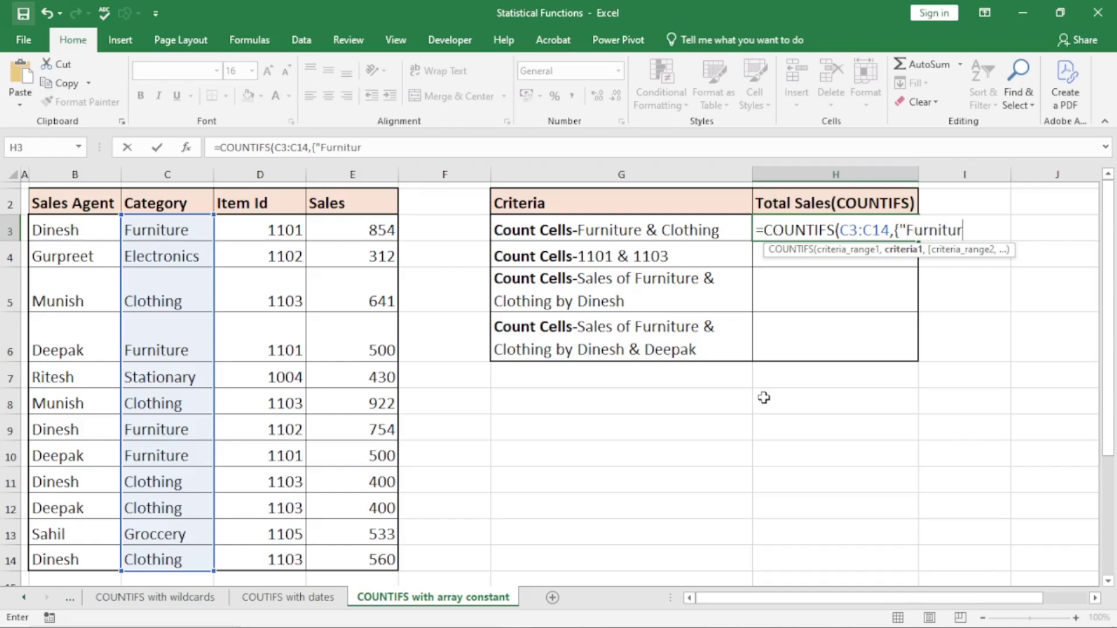
{"action": "type", "text": "e\",\"Cloth"}
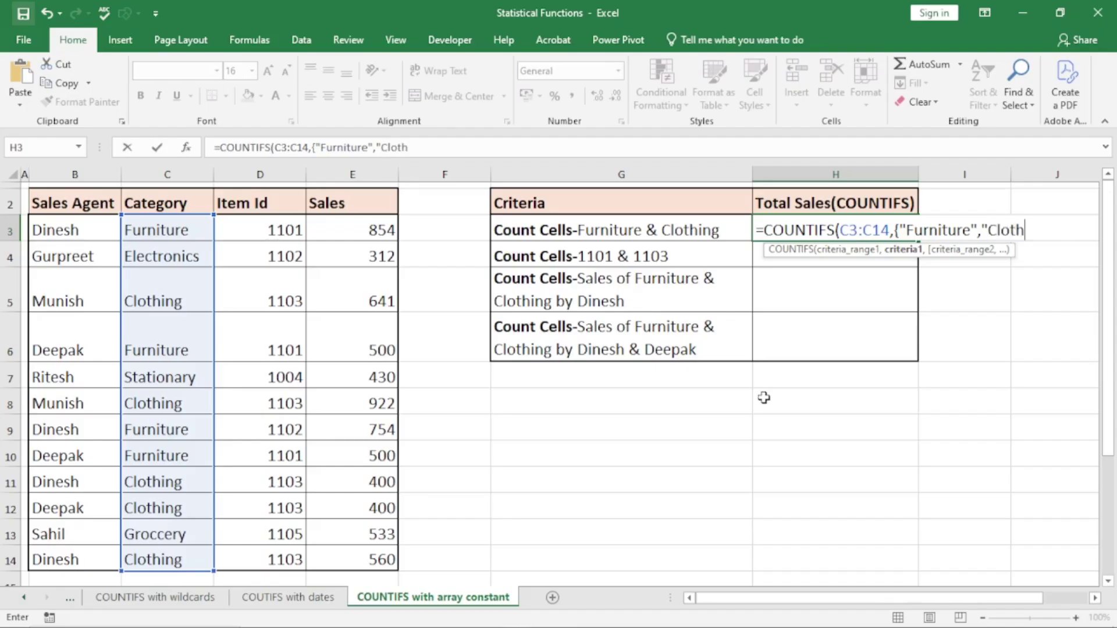
{"action": "type", "text": "ing\"})"}
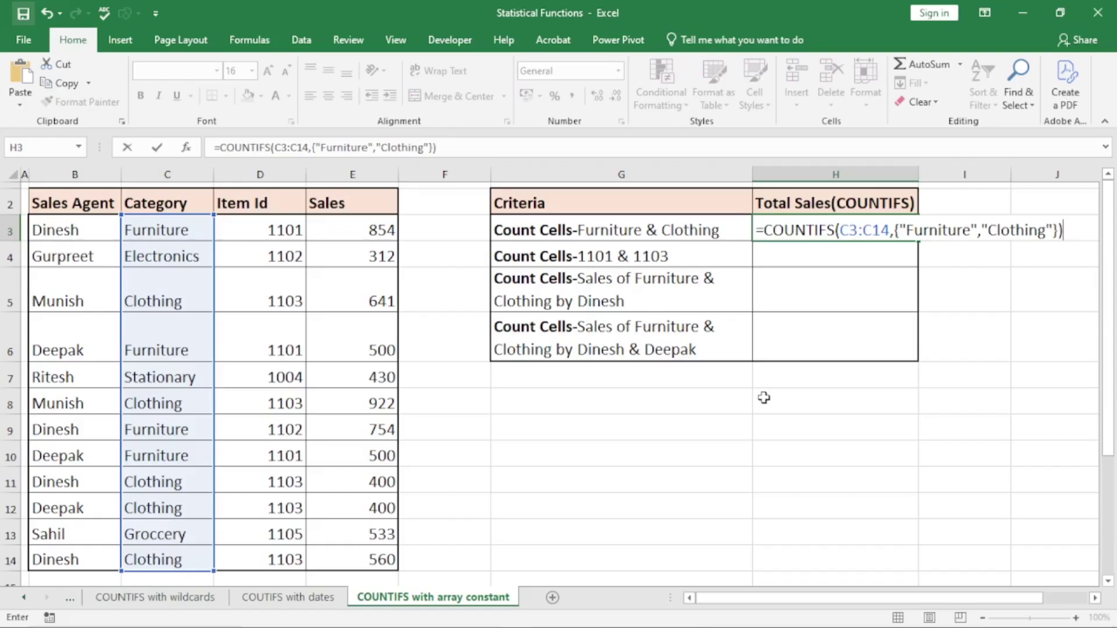
{"action": "key", "text": "Return"}
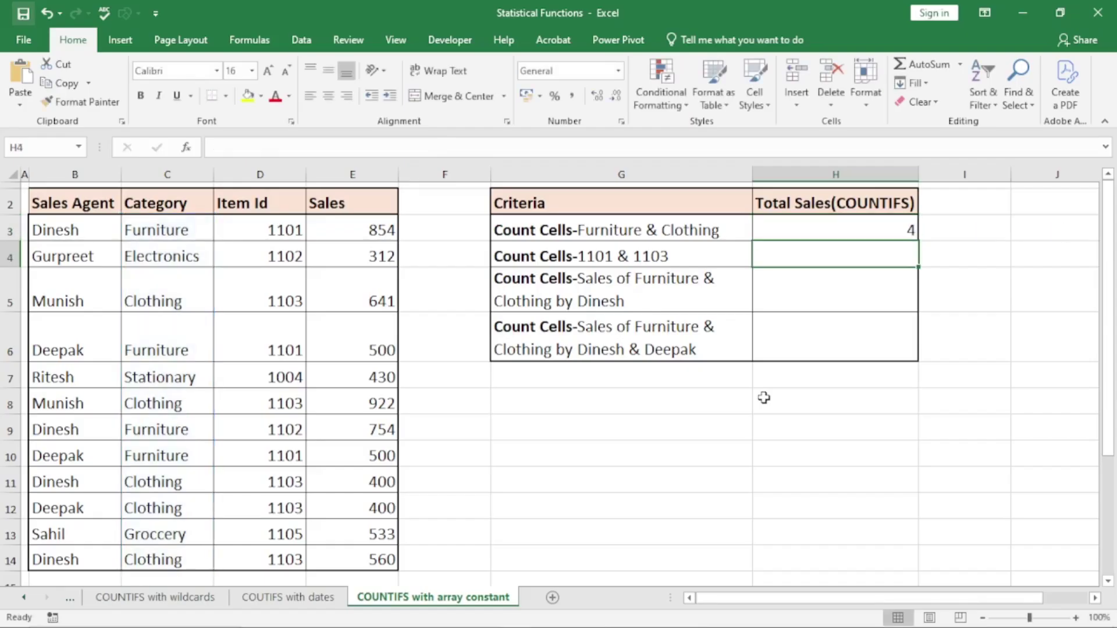
In H4, enter =COUNTIFS(D3:D14,{1101,1103}) to count the cells with item ids 1101 and 1103
{"action": "type", "text": "="}
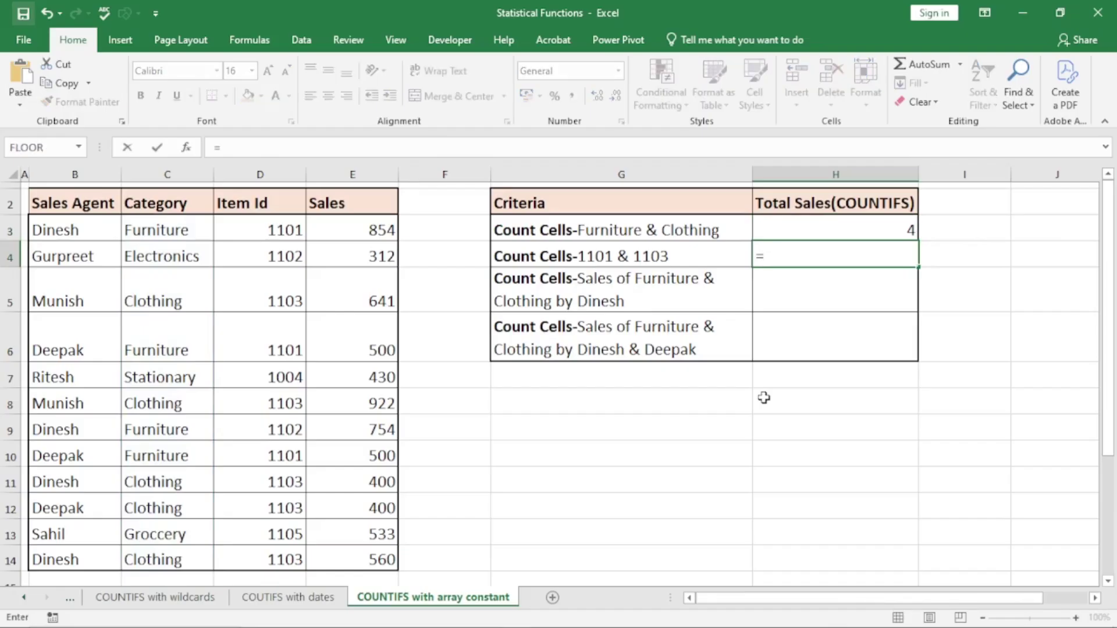
{"action": "type", "text": "countif"}
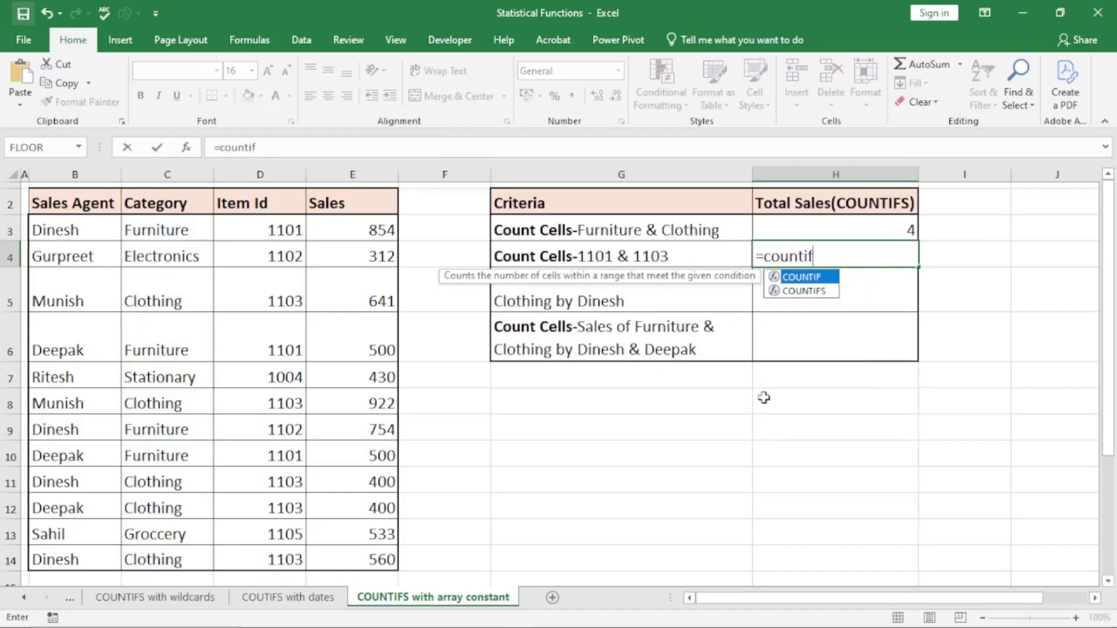
{"action": "type", "text": "s"}
{"action": "key", "text": "Tab"}
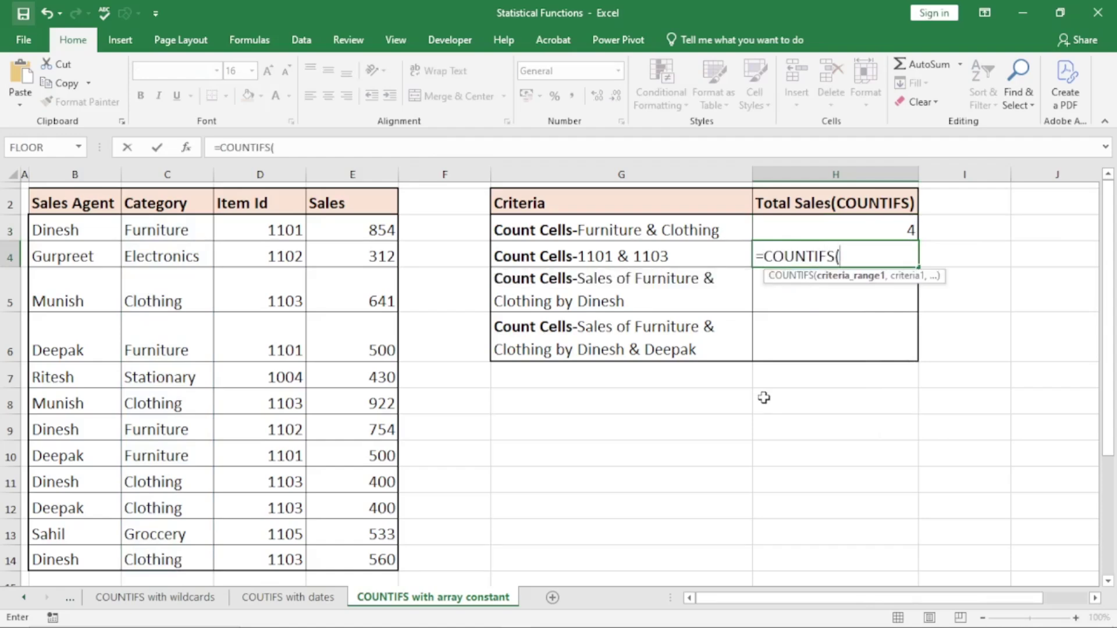
{"action": "left_click_drag", "start_coordinate": [259, 228], "coordinate": [291, 553]}
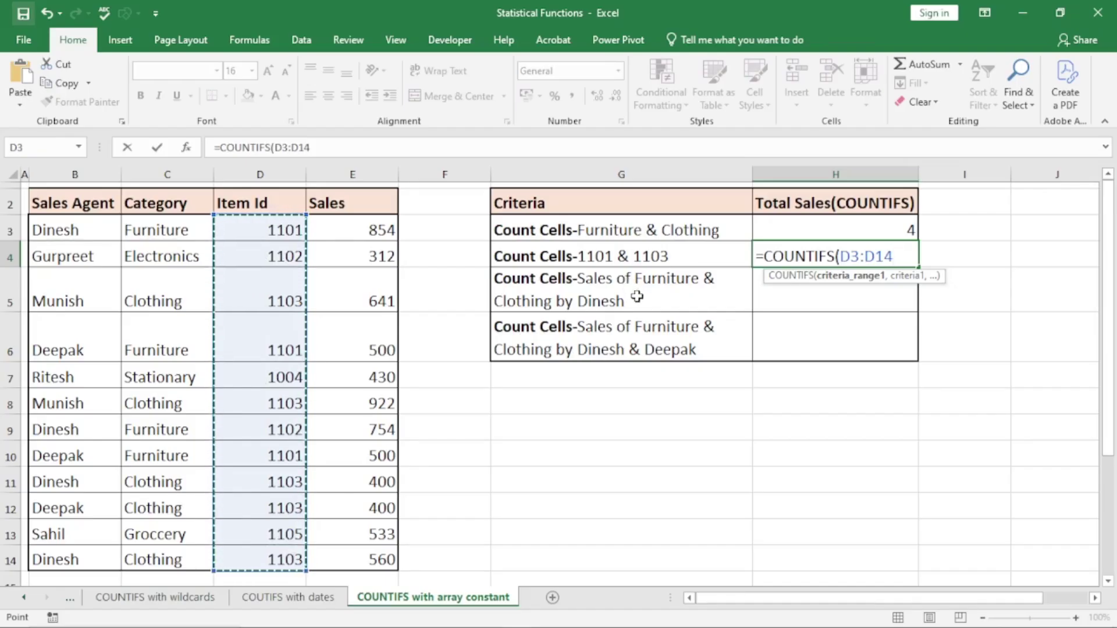
{"action": "type", "text": ","}
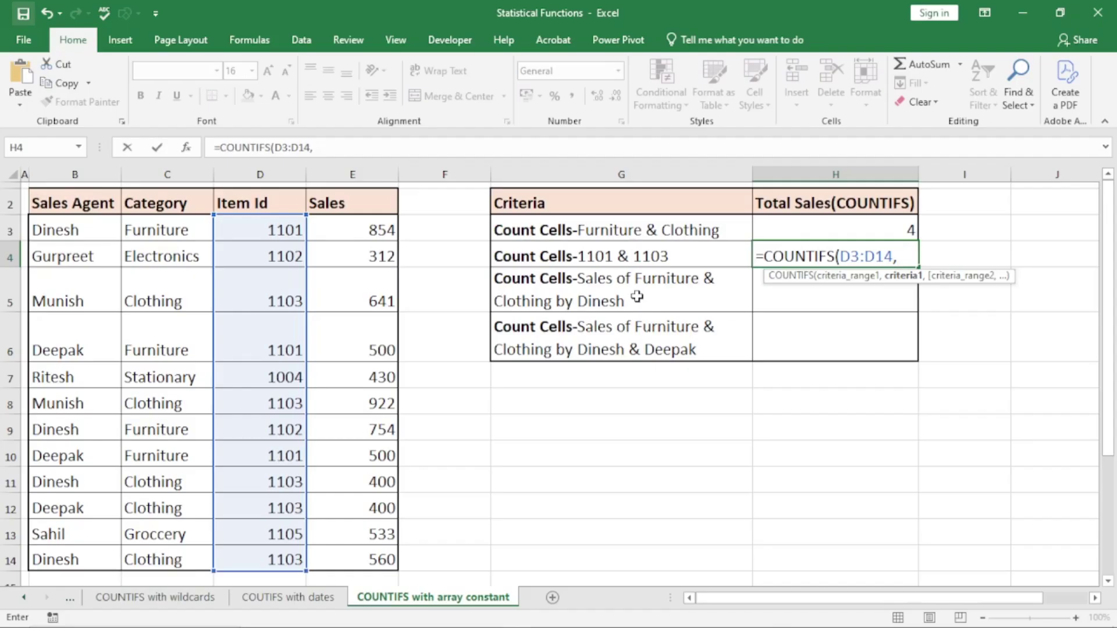
{"action": "type", "text": "{1101,1"}
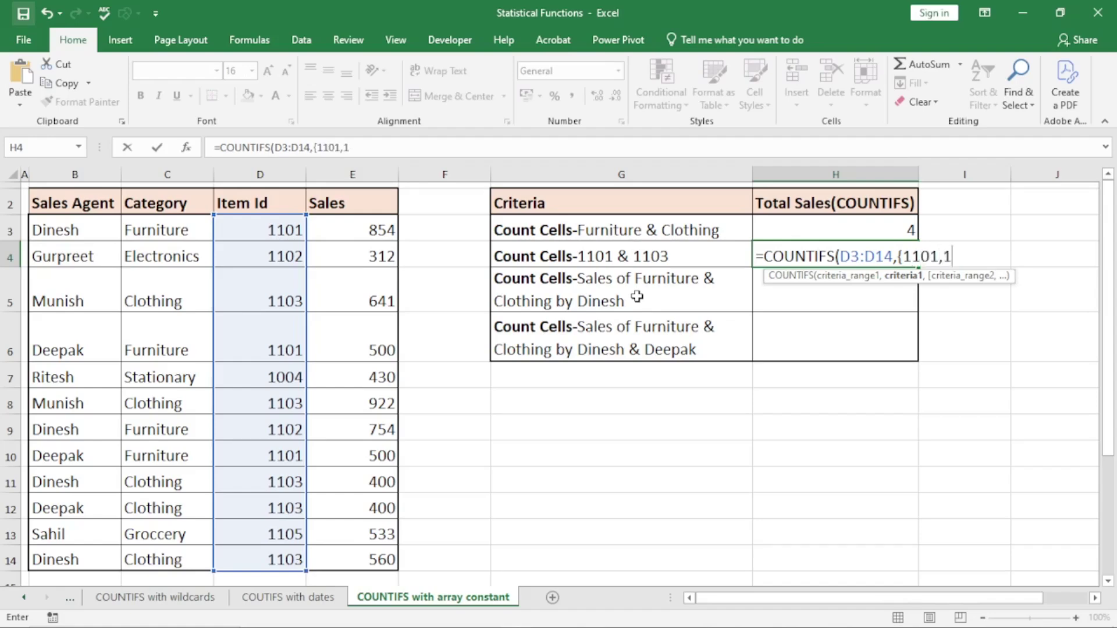
{"action": "type", "text": "103})"}
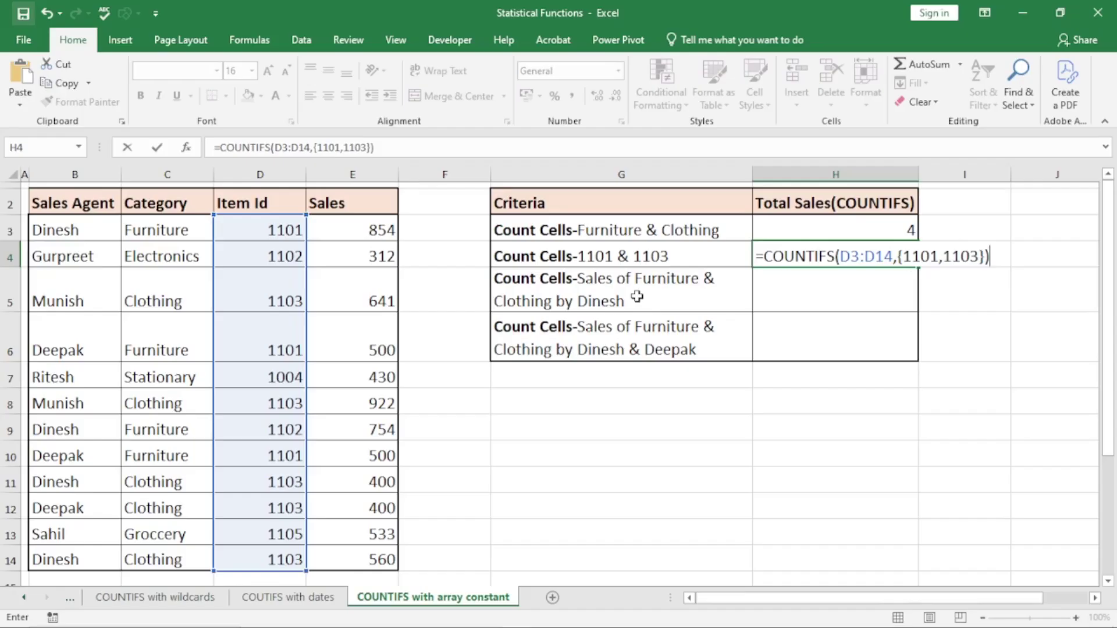
{"action": "key", "text": "Return"}
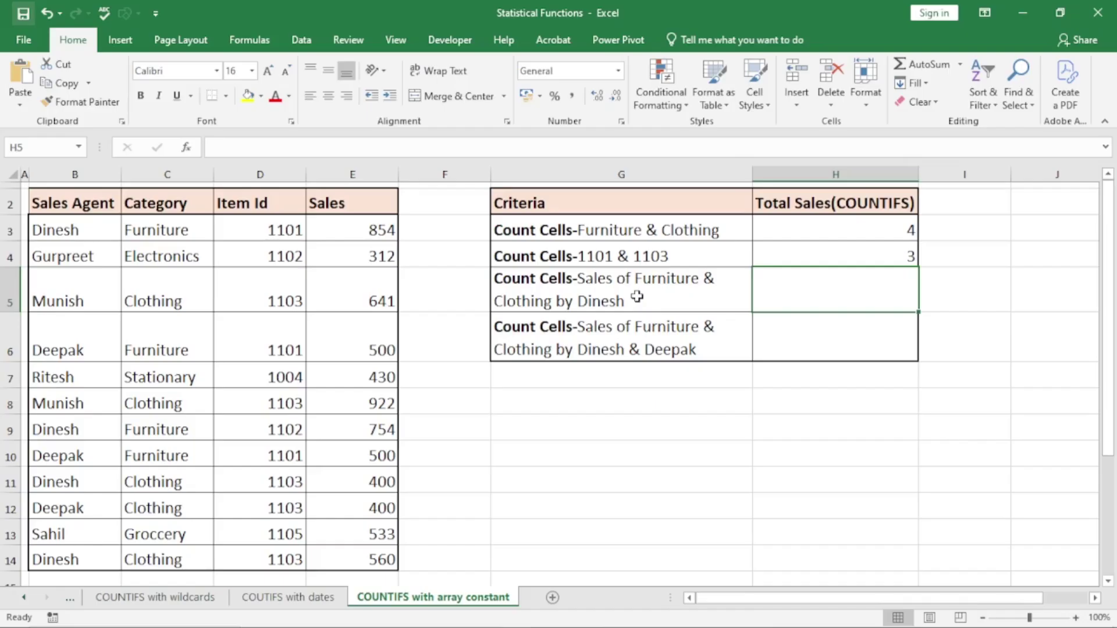
In H5, enter =COUNTIFS(C3:C14,{"Furniture","Clothing"},B3:B14,B3) to count Furniture and Clothing sales by the agent in B3
{"action": "type", "text": "=countifs"}
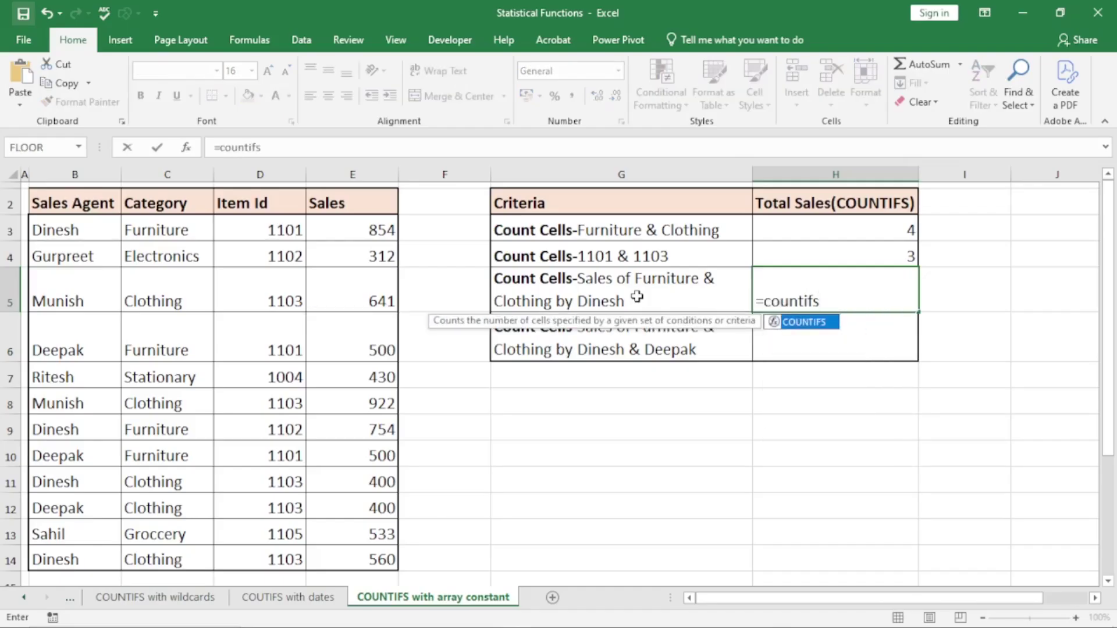
{"action": "key", "text": "Tab"}
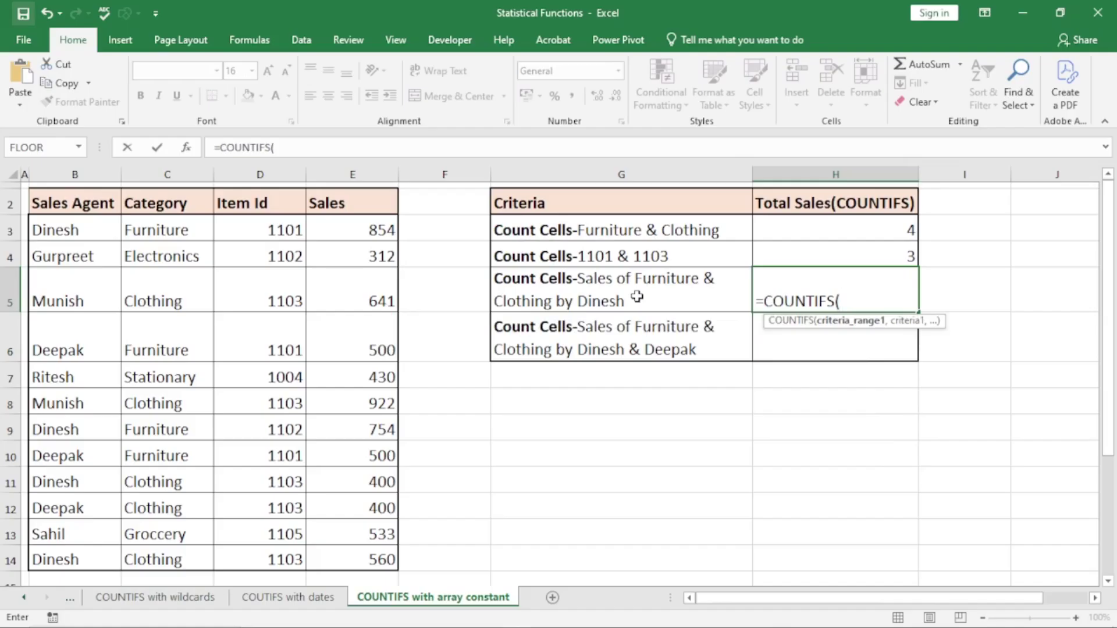
{"action": "left_click_drag", "start_coordinate": [170, 228], "coordinate": [218, 566]}
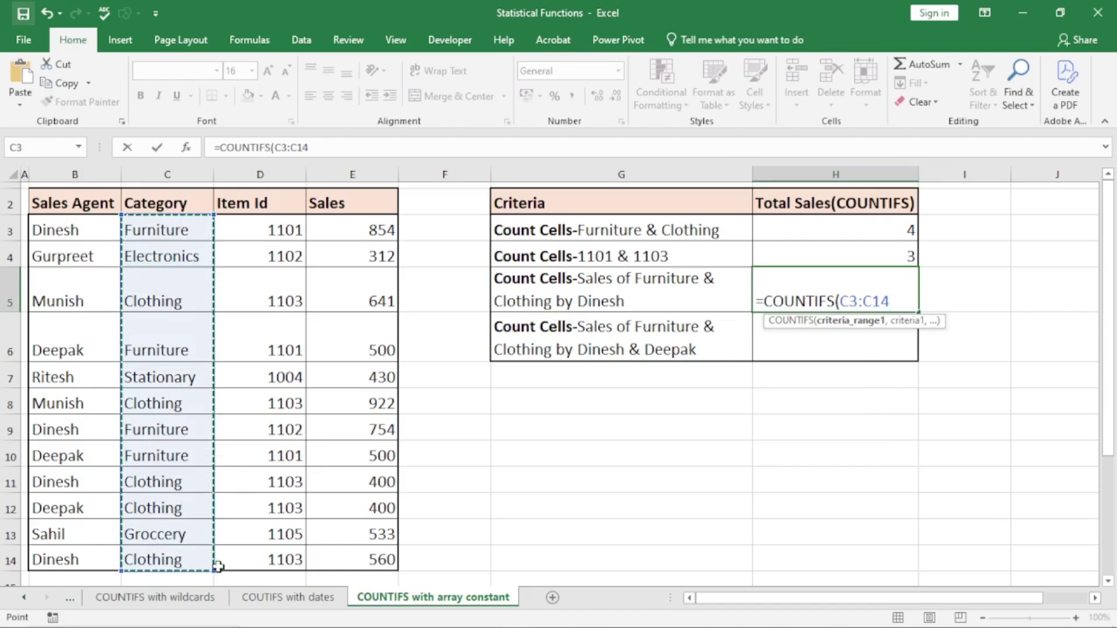
{"action": "type", "text": ","}
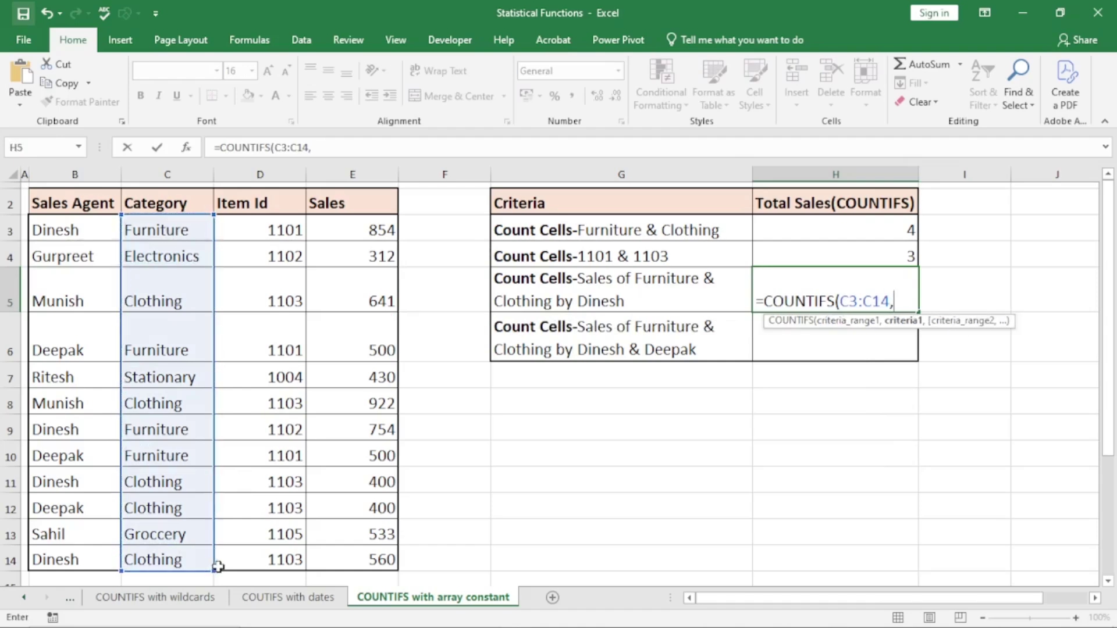
{"action": "type", "text": "{\"Furnit"}
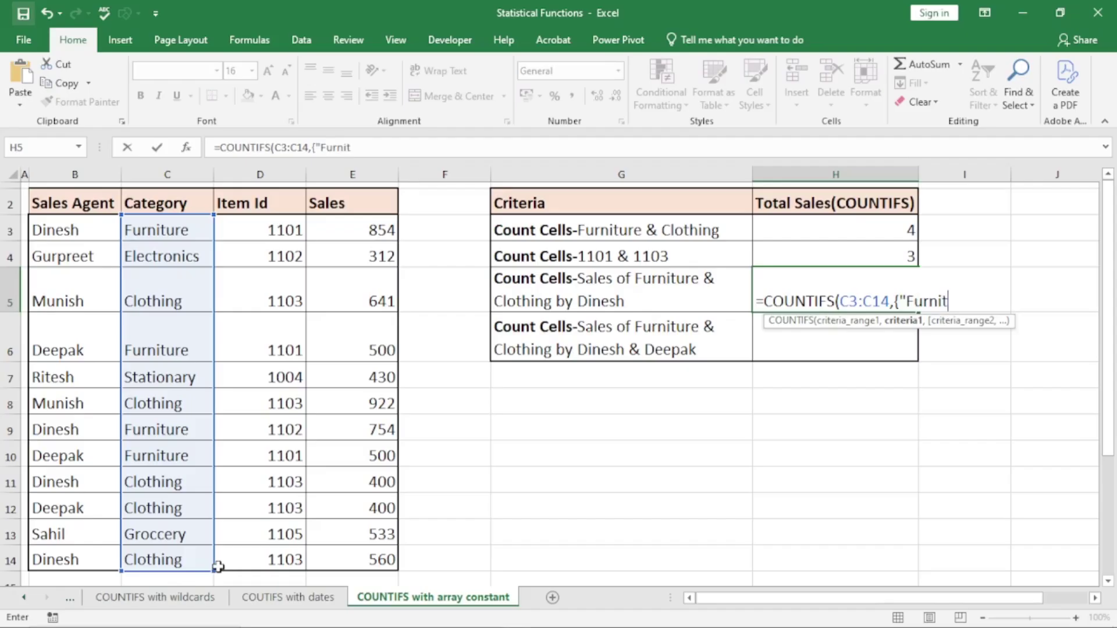
{"action": "type", "text": "ure\",\"Clothing"}
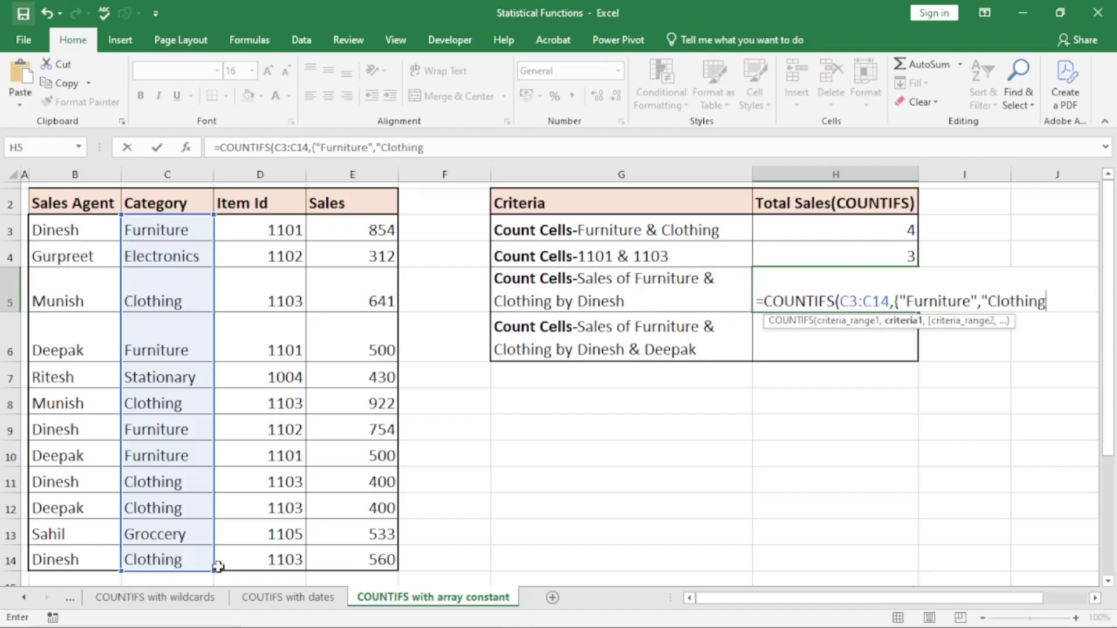
{"action": "type", "text": "\"},"}
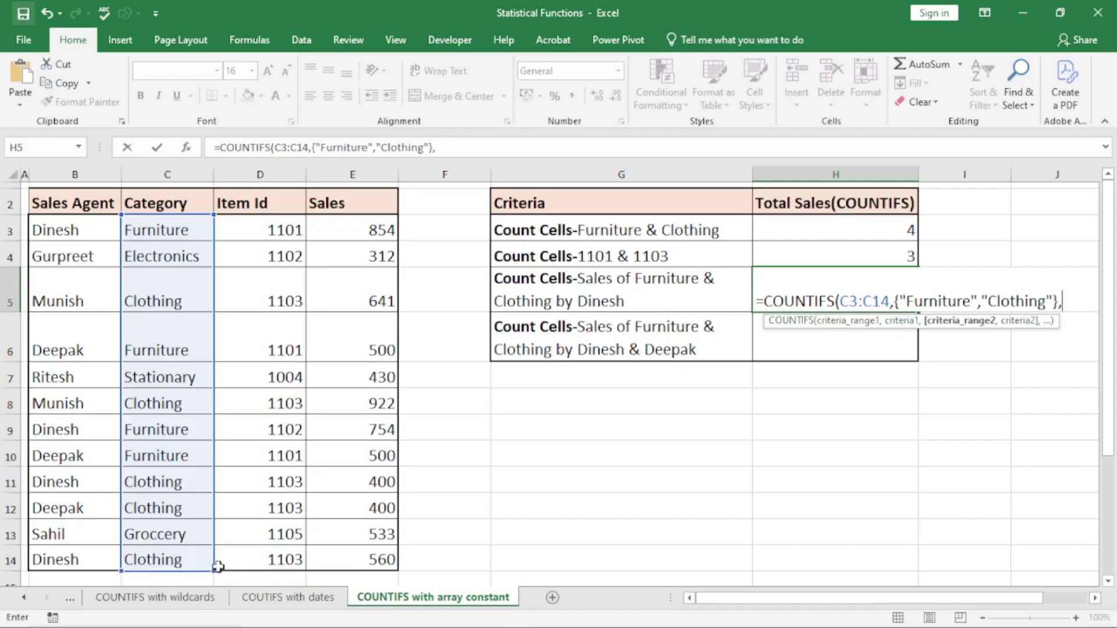
{"action": "left_click_drag", "start_coordinate": [56, 230], "coordinate": [85, 557]}
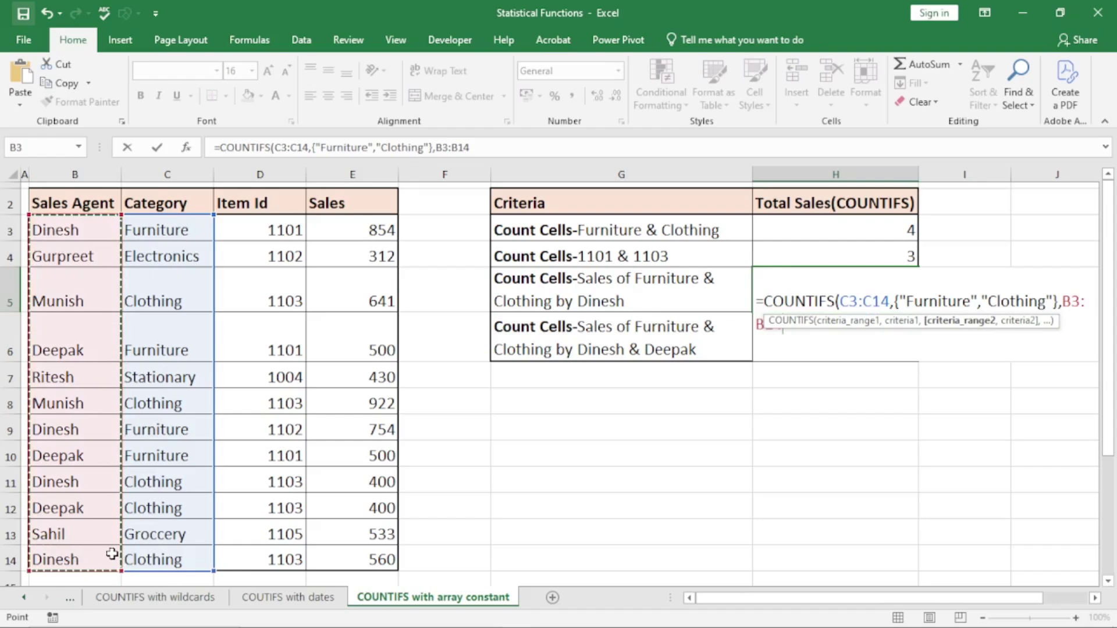
{"action": "type", "text": ","}
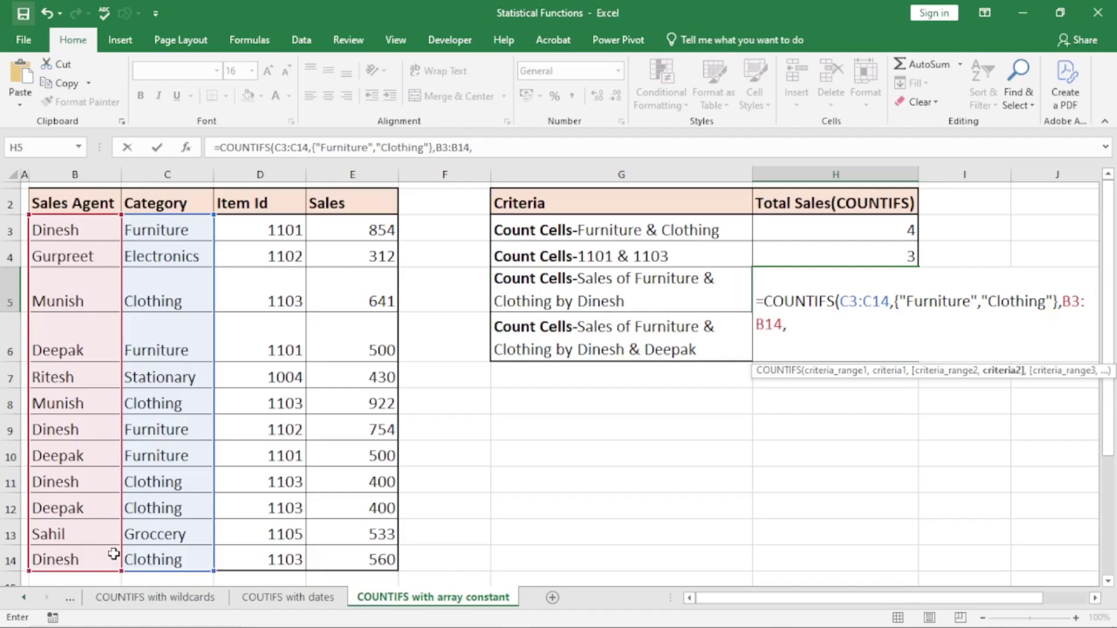
{"action": "left_click", "coordinate": [71, 228]}
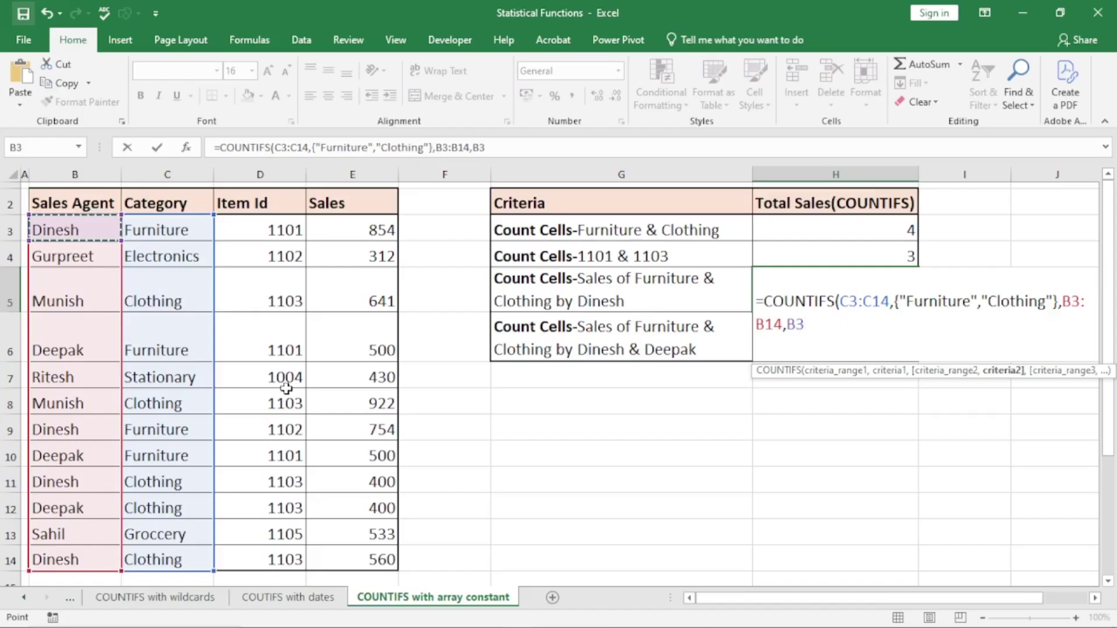
{"action": "type", "text": ")"}
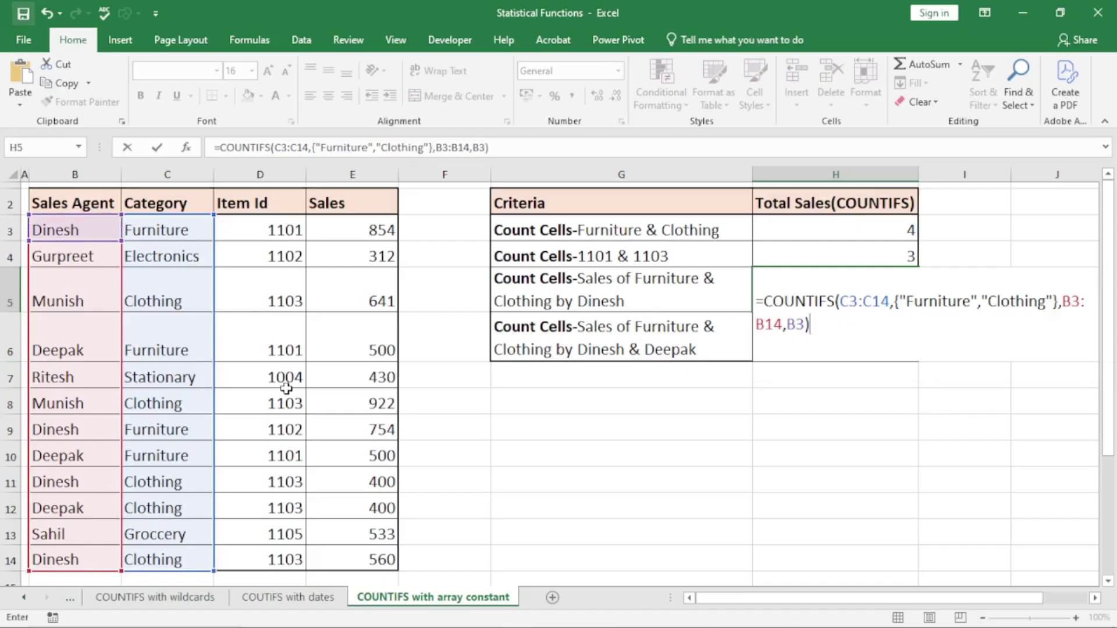
{"action": "key", "text": "Return"}
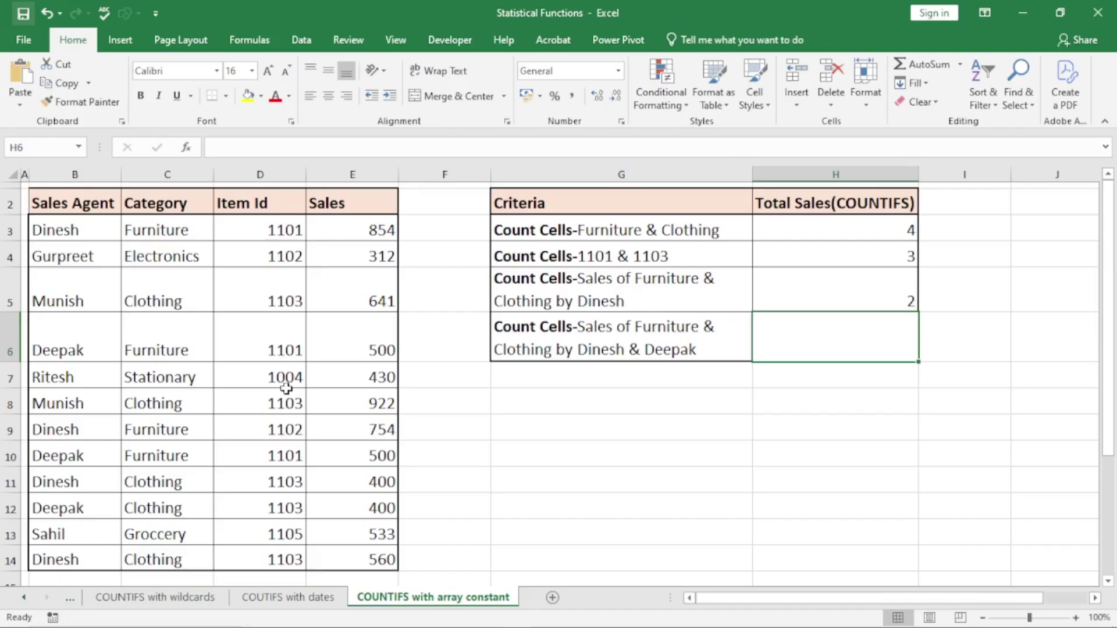
{"action": "left_click_drag", "start_coordinate": [62, 235], "coordinate": [74, 401]}
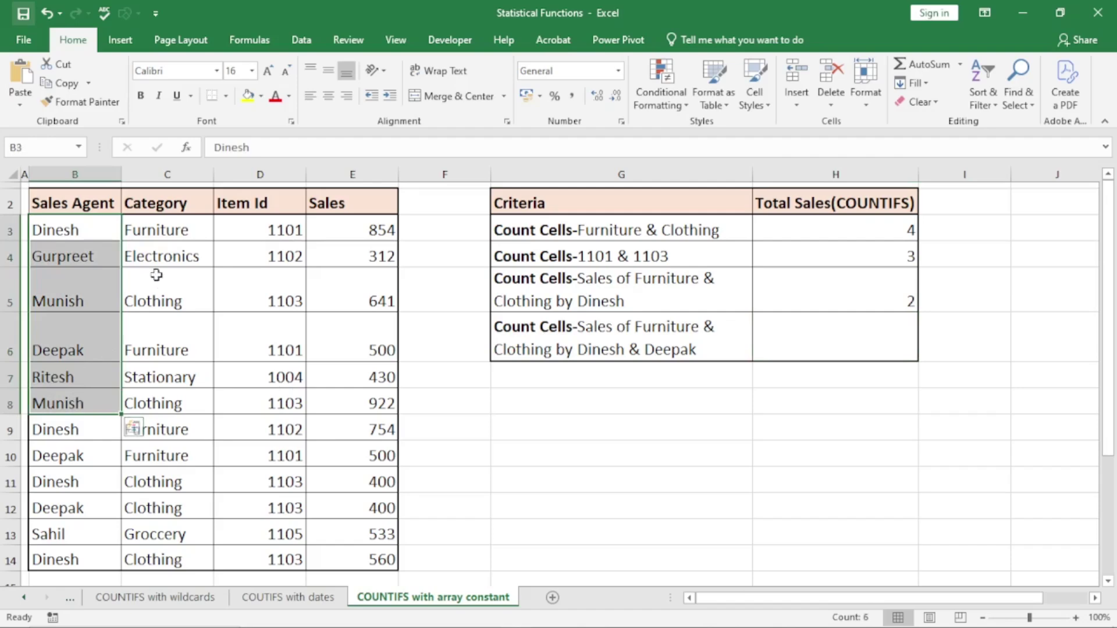
{"action": "left_click_drag", "start_coordinate": [154, 239], "coordinate": [162, 396]}
{"action": "left_click", "coordinate": [105, 307]}
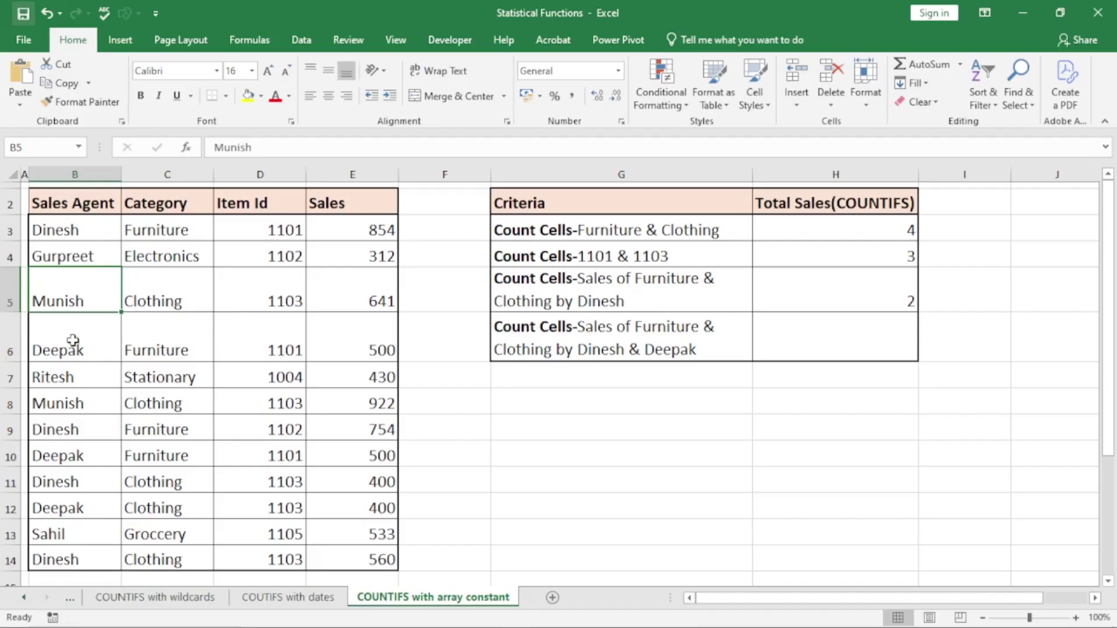
{"action": "left_click", "coordinate": [165, 343]}
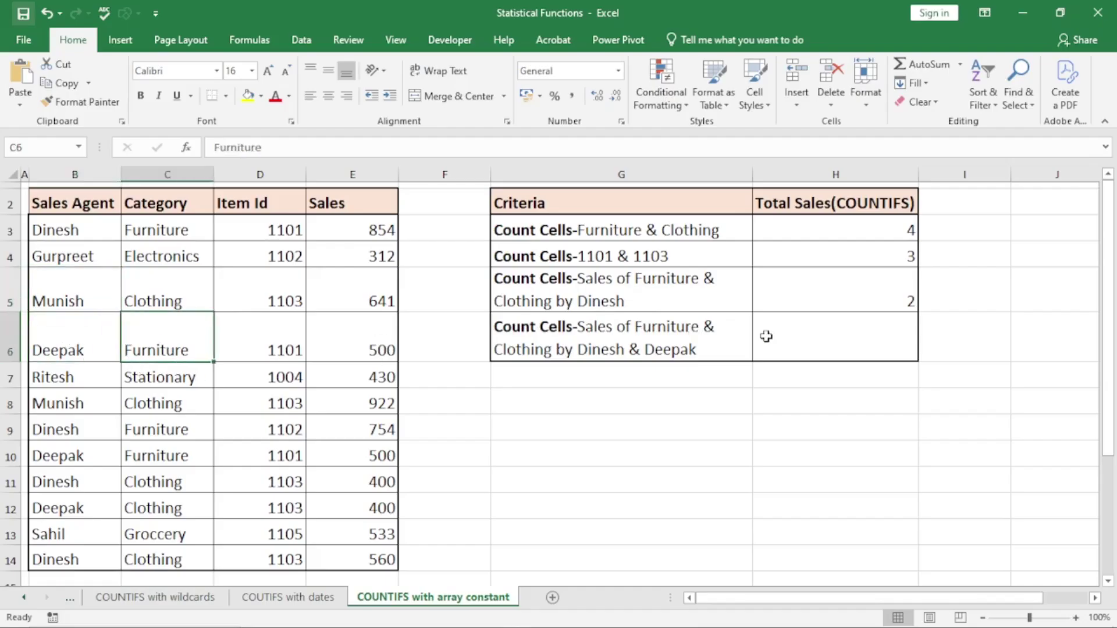
In H6, start a COUNTIFS formula with range C3:C14 and the array constant {"Furniture","Clothing"} as its first criteria
{"action": "left_click", "coordinate": [820, 341]}
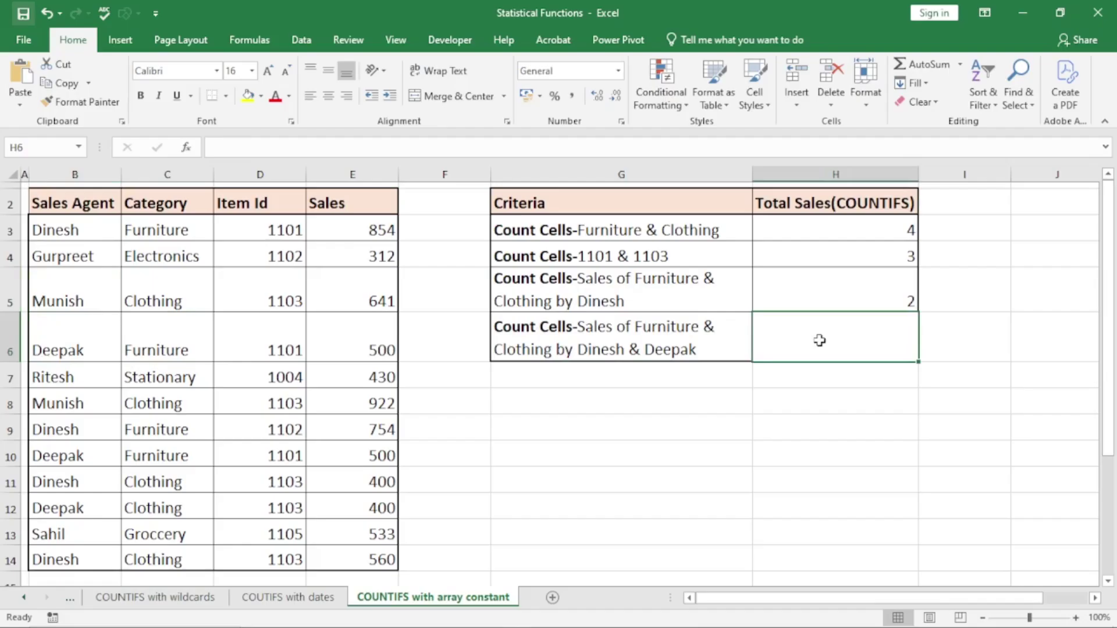
{"action": "type", "text": "="}
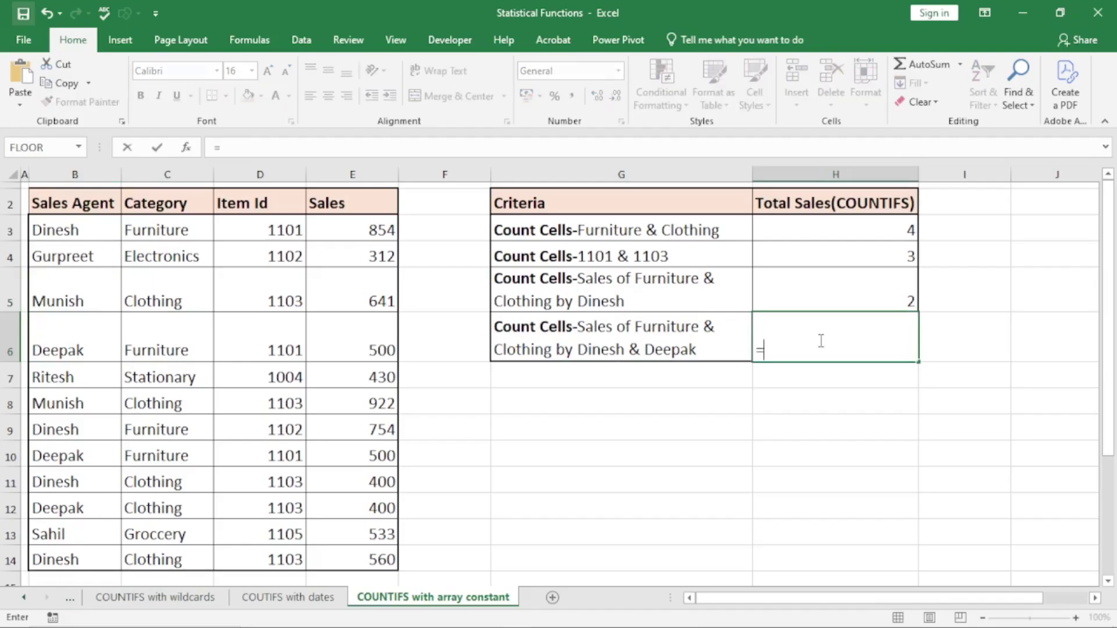
{"action": "type", "text": "countifs"}
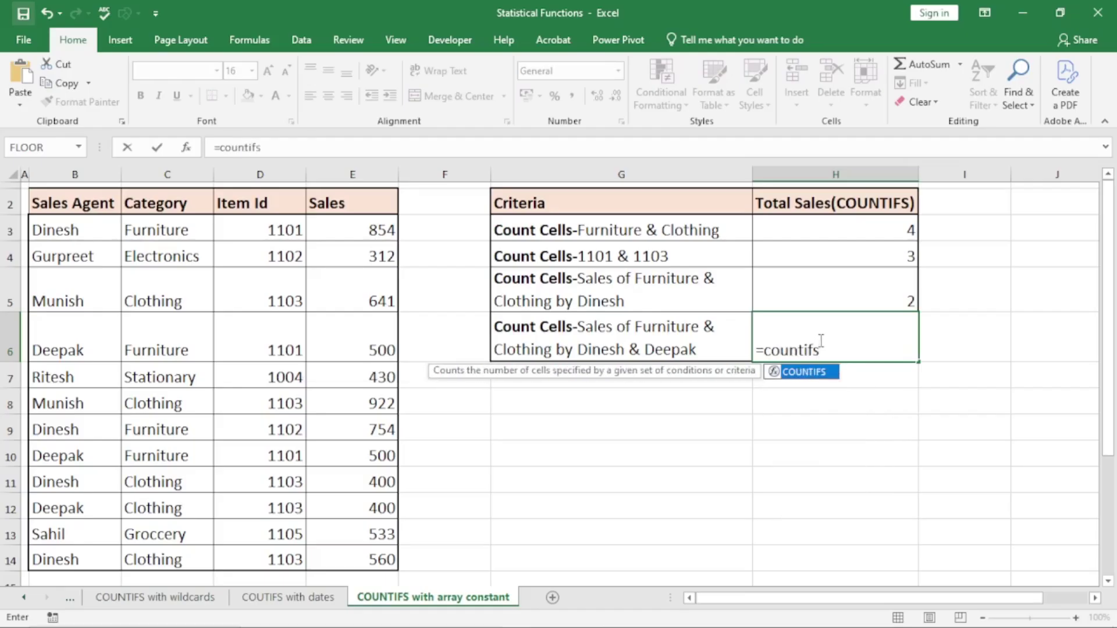
{"action": "key", "text": "Tab"}
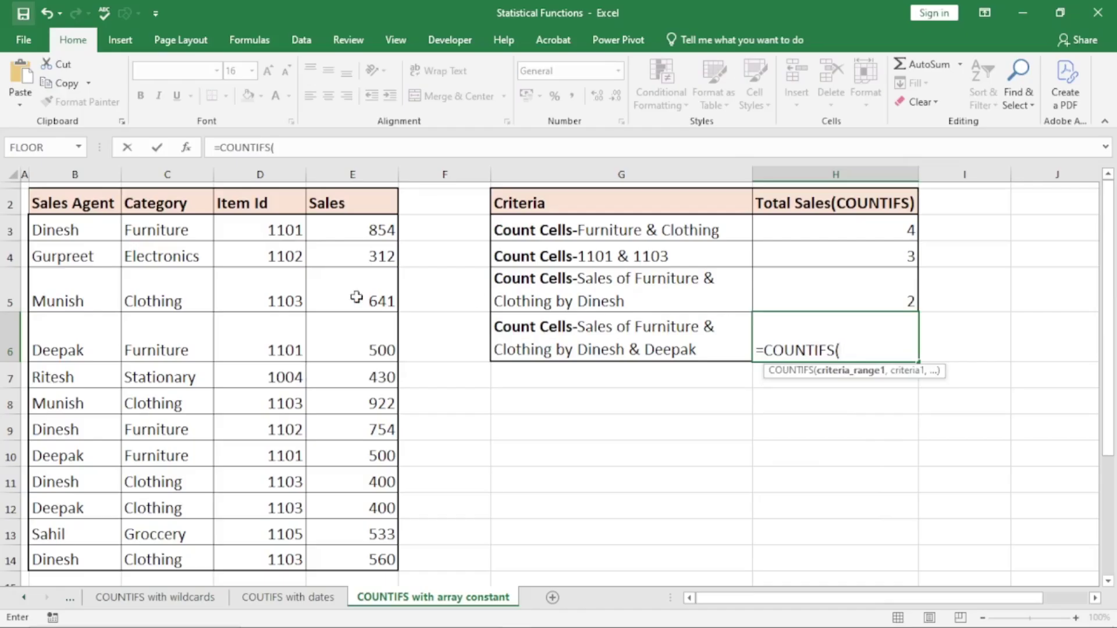
{"action": "left_click_drag", "start_coordinate": [152, 236], "coordinate": [187, 551]}
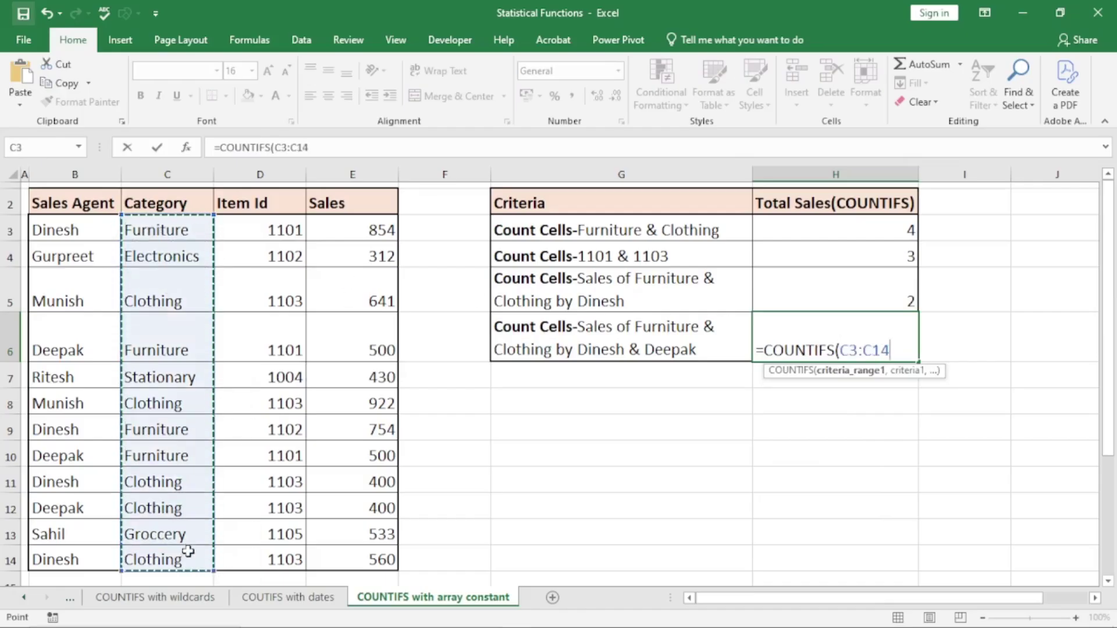
{"action": "type", "text": ","}
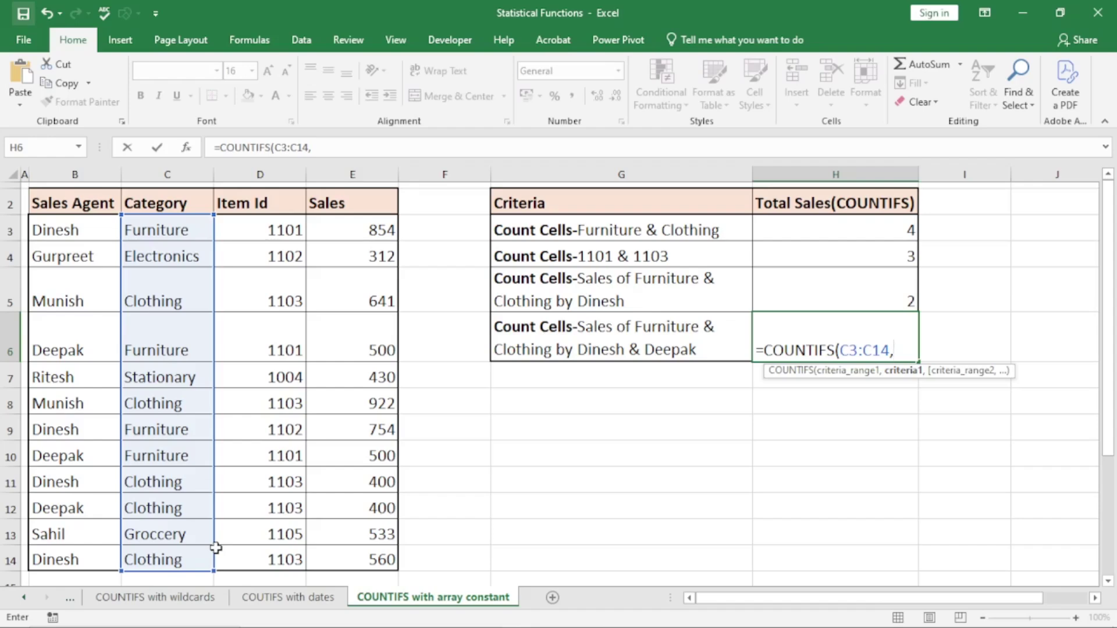
{"action": "type", "text": "{\"Furnitu"}
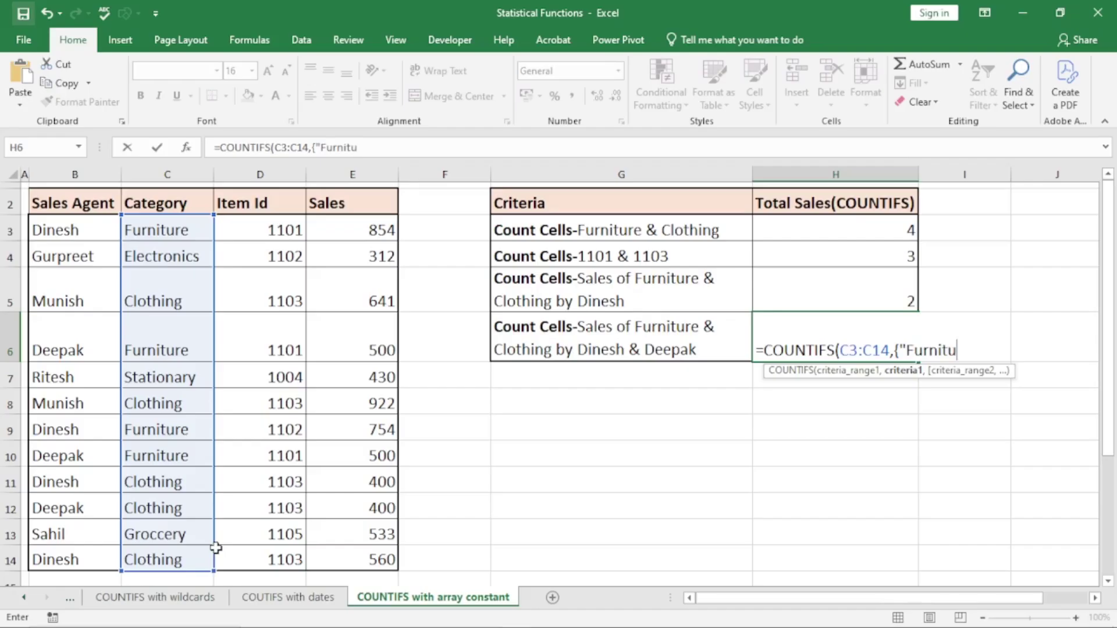
{"action": "type", "text": "re\",\"Clothing\"}"}
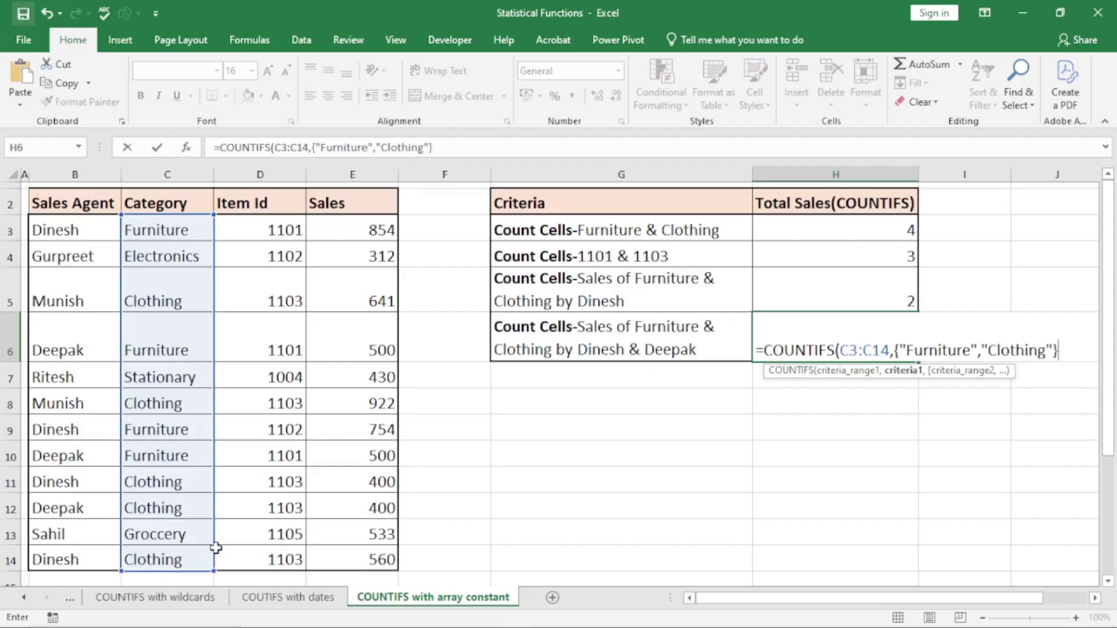
Complete the H6 formula with range B3:B14 and a semicolon-separated array constant of the two agent names given in G6
{"action": "type", "text": ","}
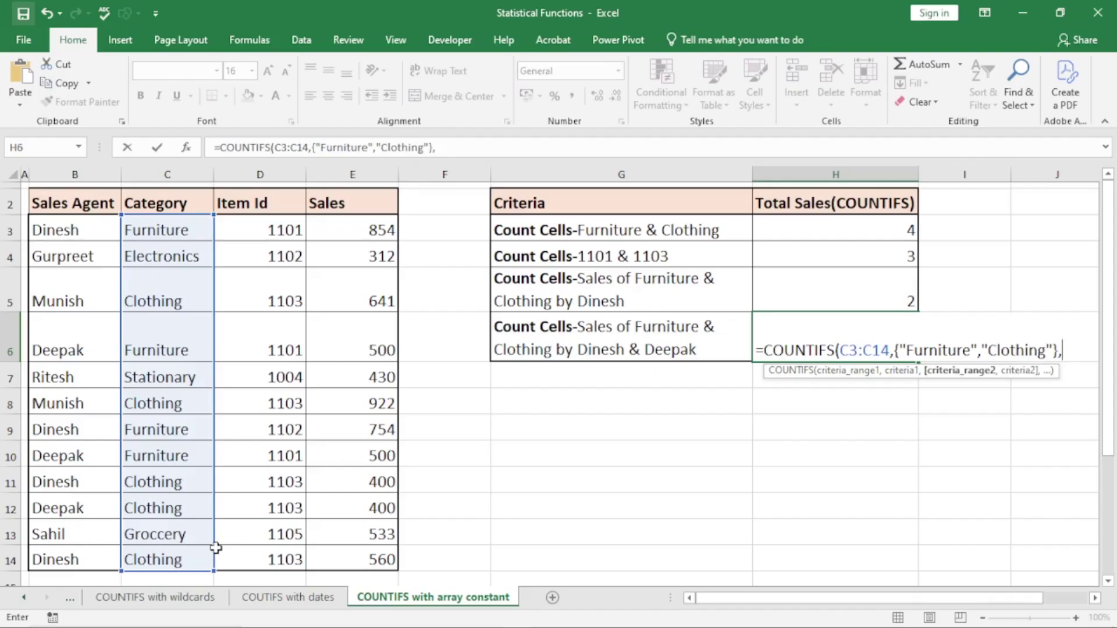
{"action": "left_click_drag", "start_coordinate": [62, 226], "coordinate": [83, 557]}
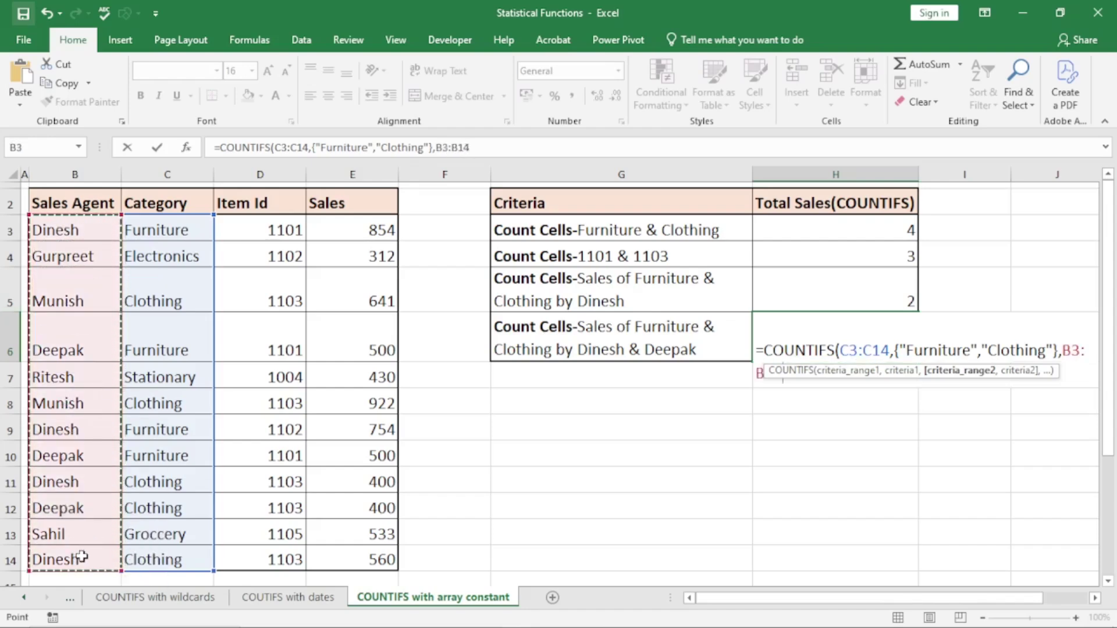
{"action": "type", "text": ","}
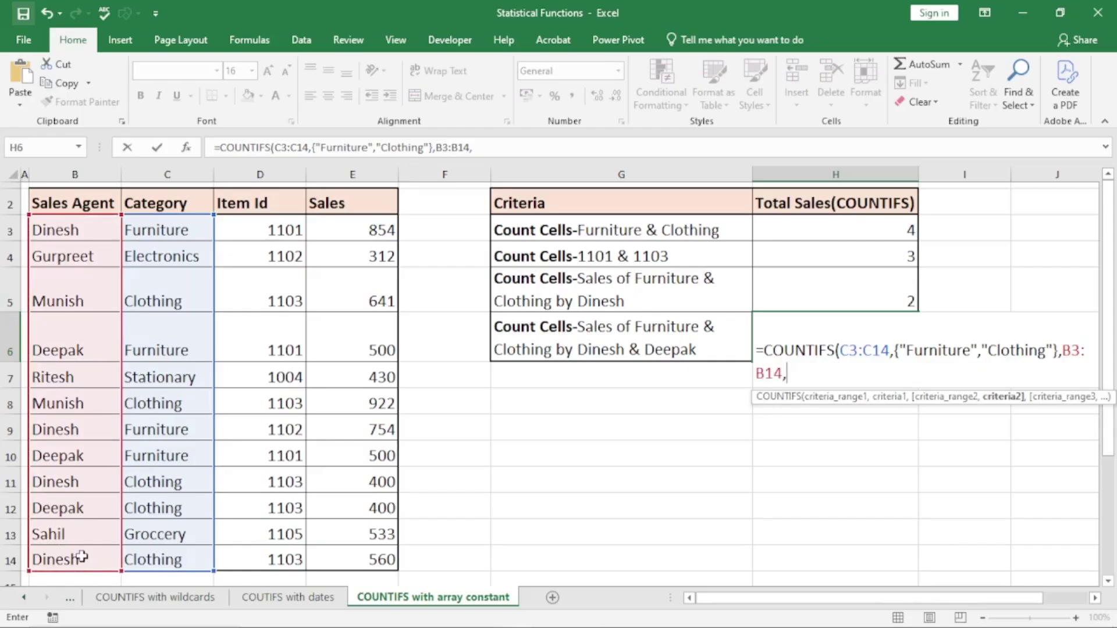
{"action": "type", "text": "{\"Dinesh\""}
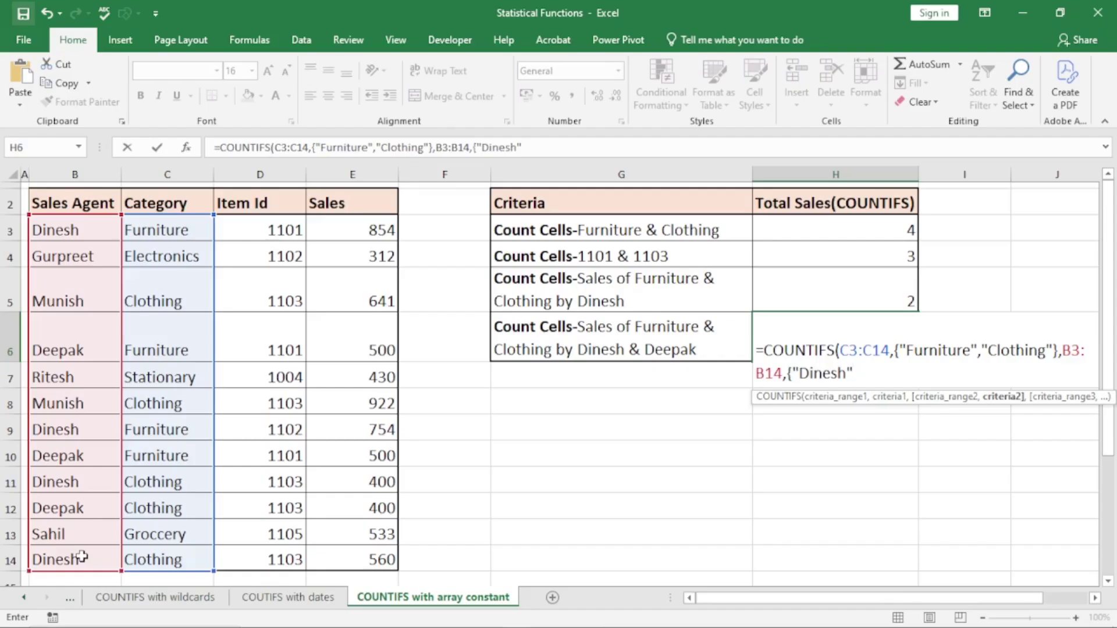
{"action": "type", "text": ";"}
{"action": "type", "text": "\"Deepak"}
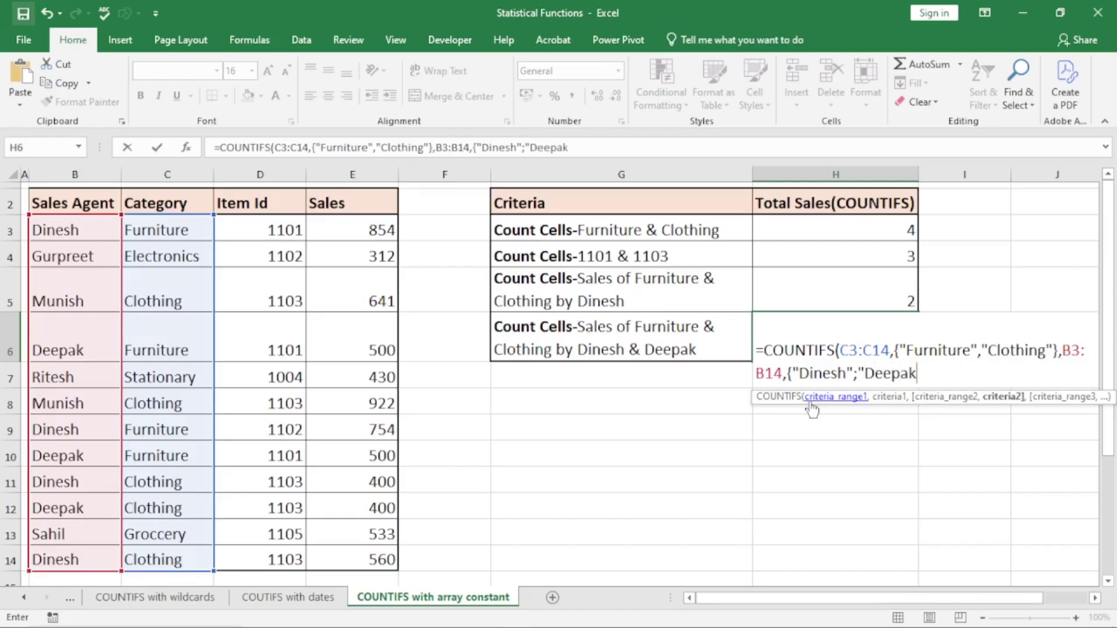
{"action": "type", "text": "\"})"}
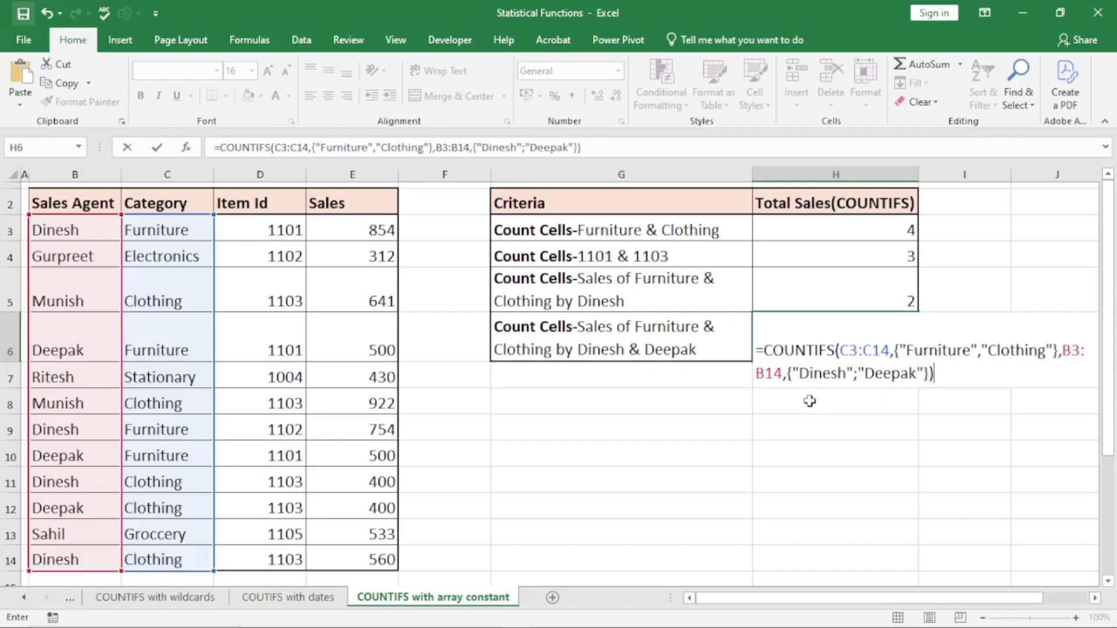
{"action": "key", "text": "Return"}
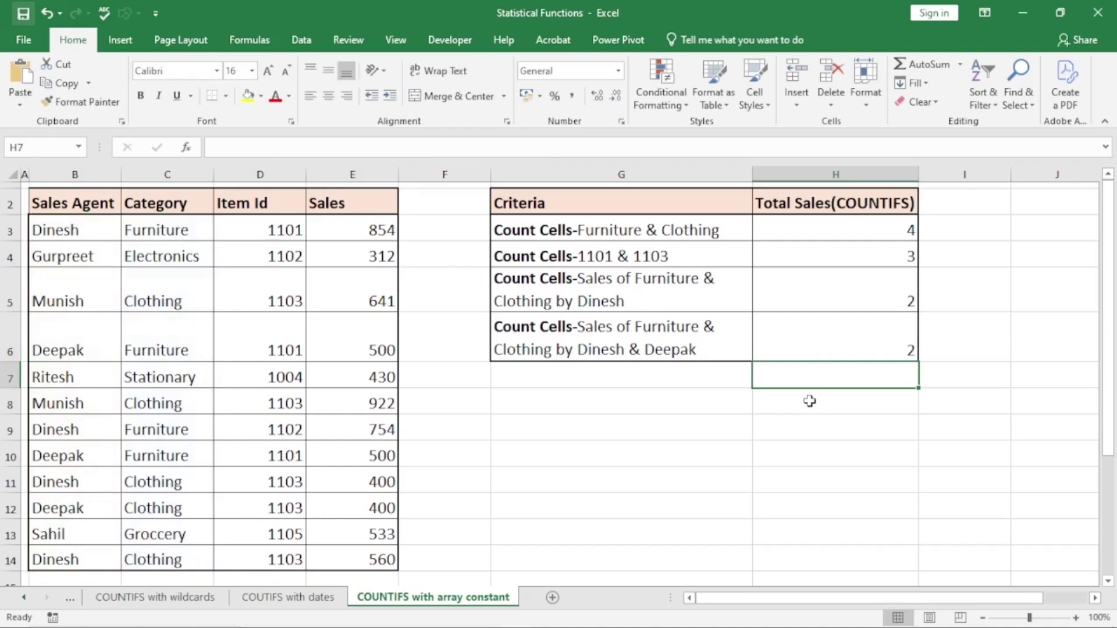